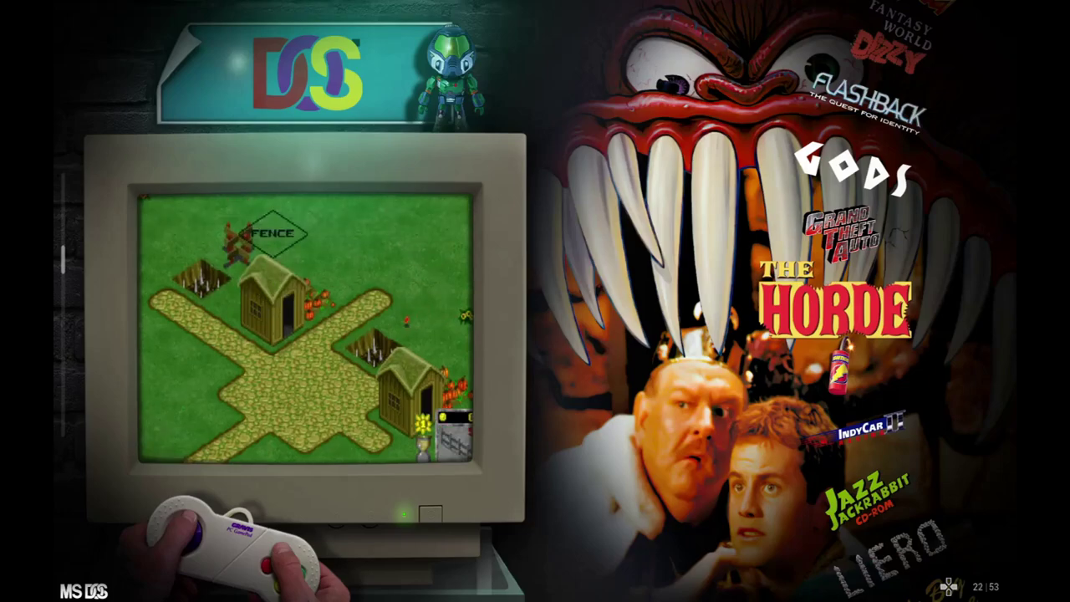
# - Jump back by letter to the A titles, landing on 4D Sports Boxing (1 of 53)
pyautogui.press('pageup')
pyautogui.press('pageup')
pyautogui.press('pageup')
pyautogui.press('pageup')
pyautogui.press('pageup')
pyautogui.press('pageup')
pyautogui.press('pageup')
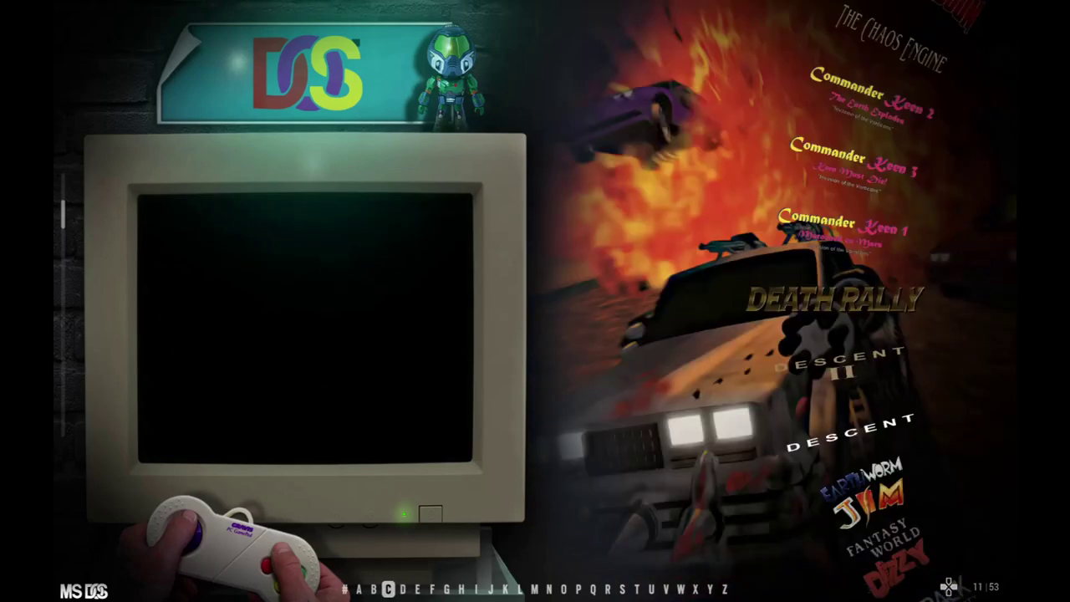
pyautogui.press('pageup')
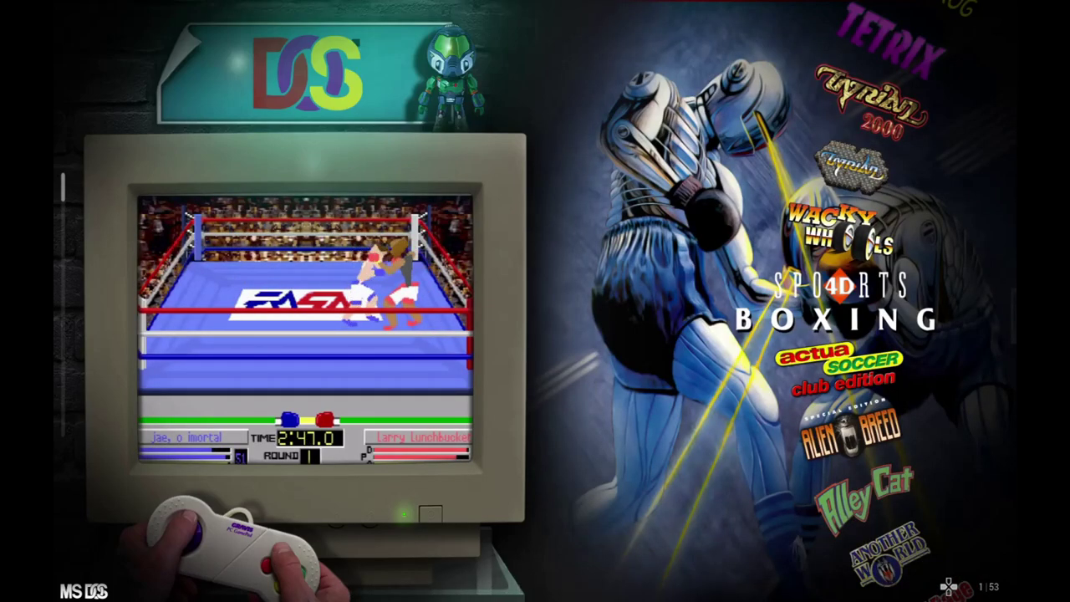
# - Scroll from 4D Sports Boxing past Alley Cat, Carmageddon and Earthworm Jim to Micro Machines, checking the box art
pyautogui.press('Down')
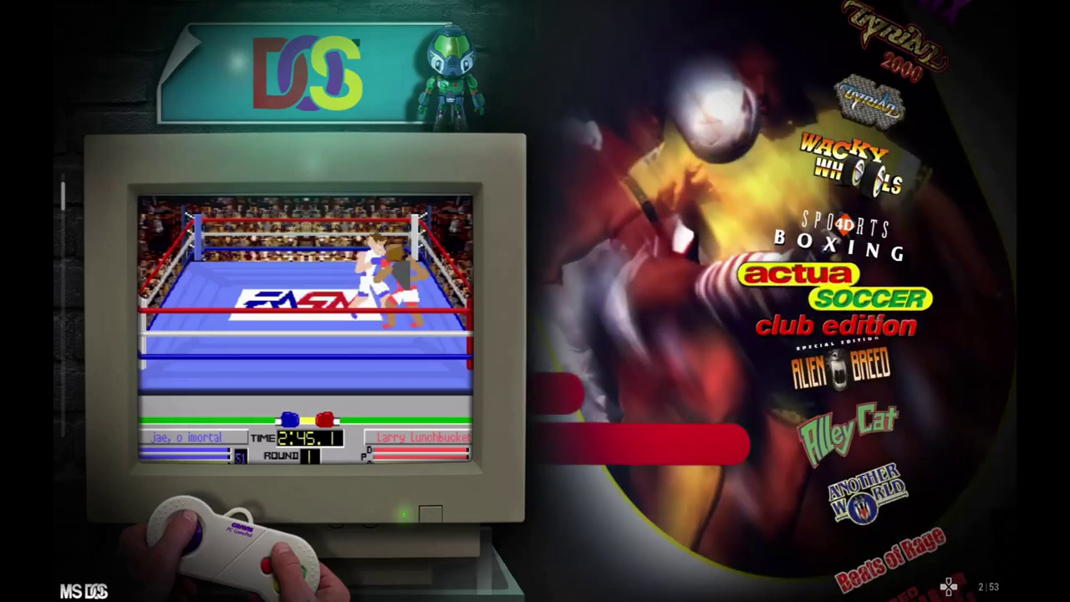
pyautogui.press('Down')
pyautogui.press('Down')
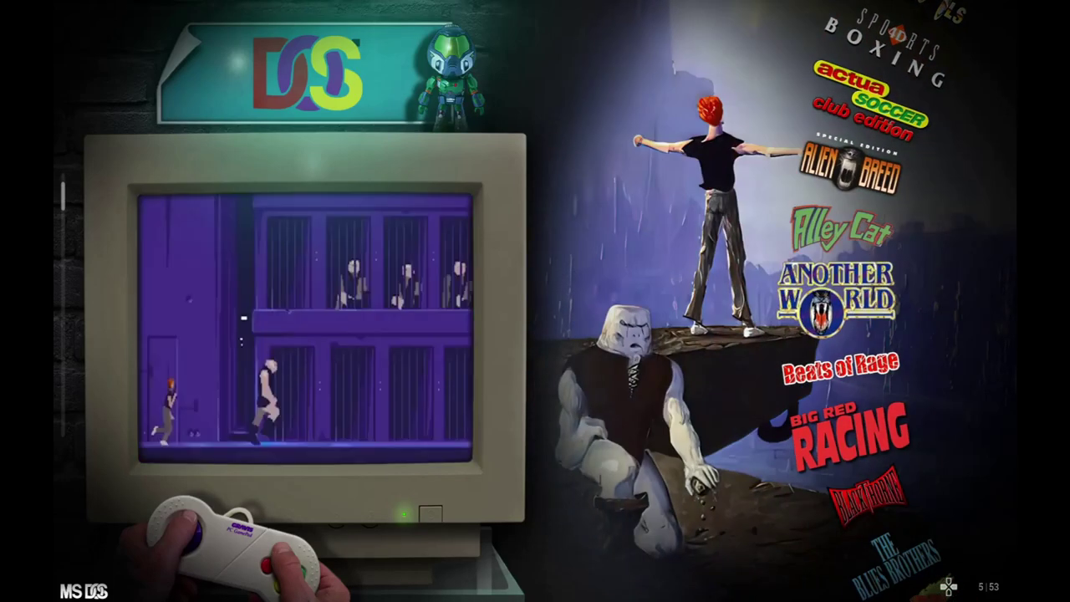
pyautogui.press('Down')
pyautogui.press('Down')
pyautogui.press('Down')
pyautogui.press('Down')
pyautogui.press('Down')
pyautogui.press('Down')
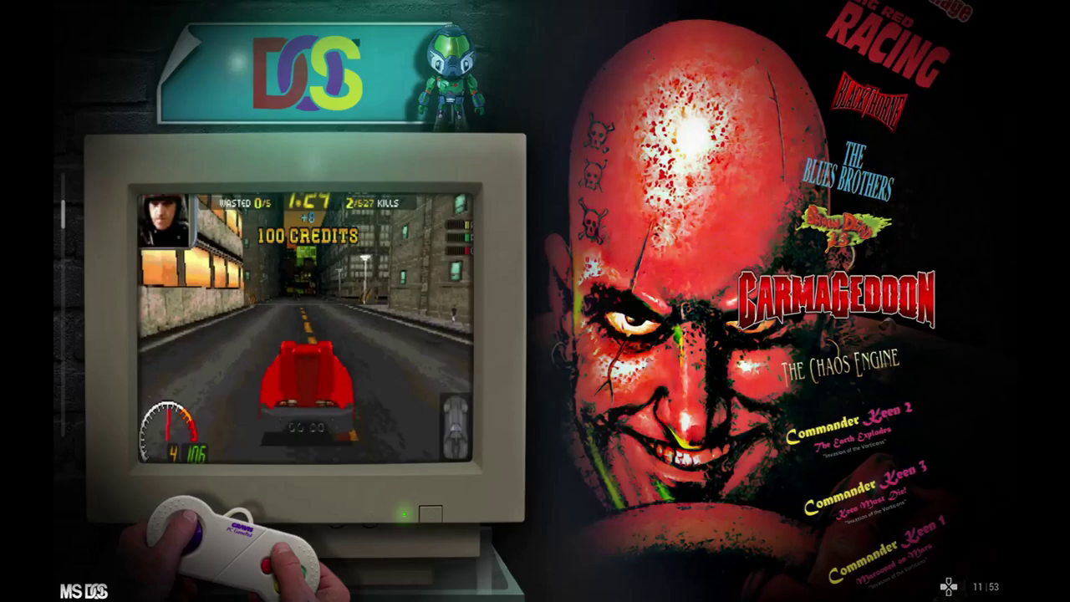
pyautogui.press('Down')
pyautogui.press('Down')
pyautogui.press('Down')
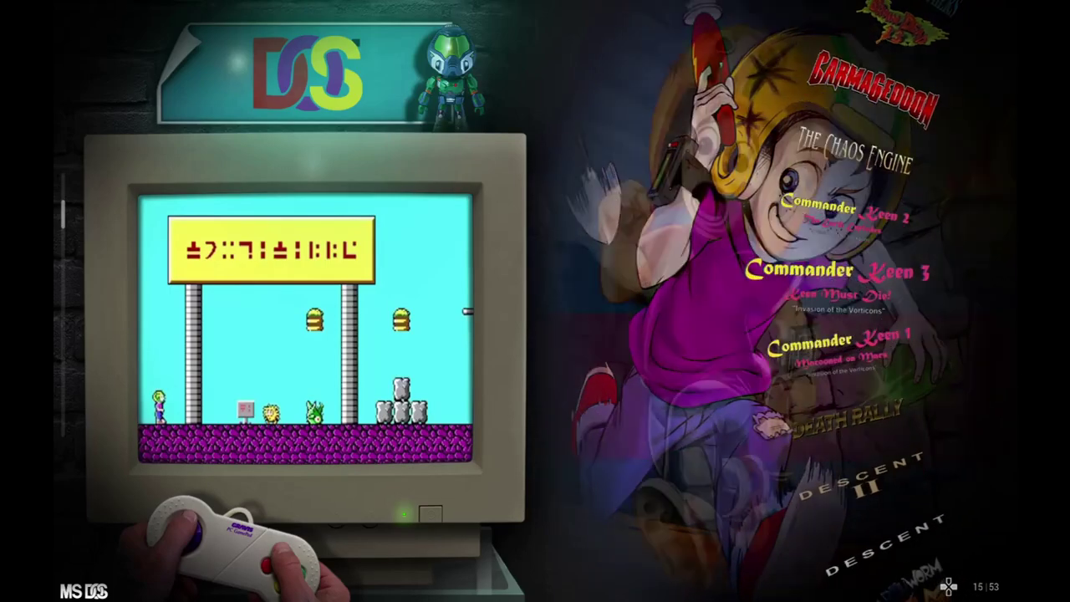
pyautogui.press('Down')
pyautogui.press('Down')
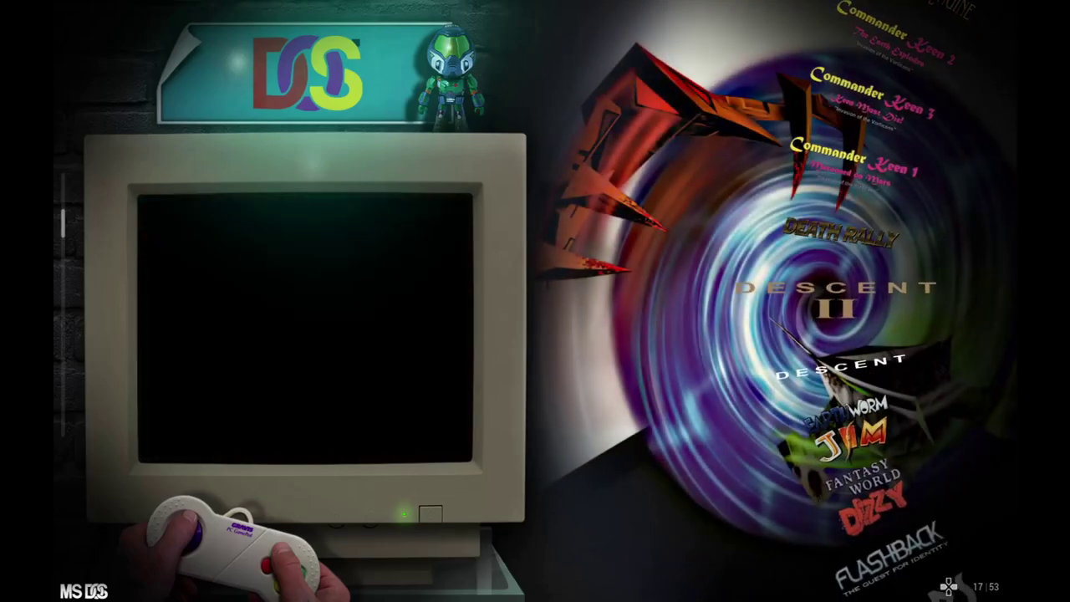
pyautogui.press('Down')
pyautogui.press('Down')
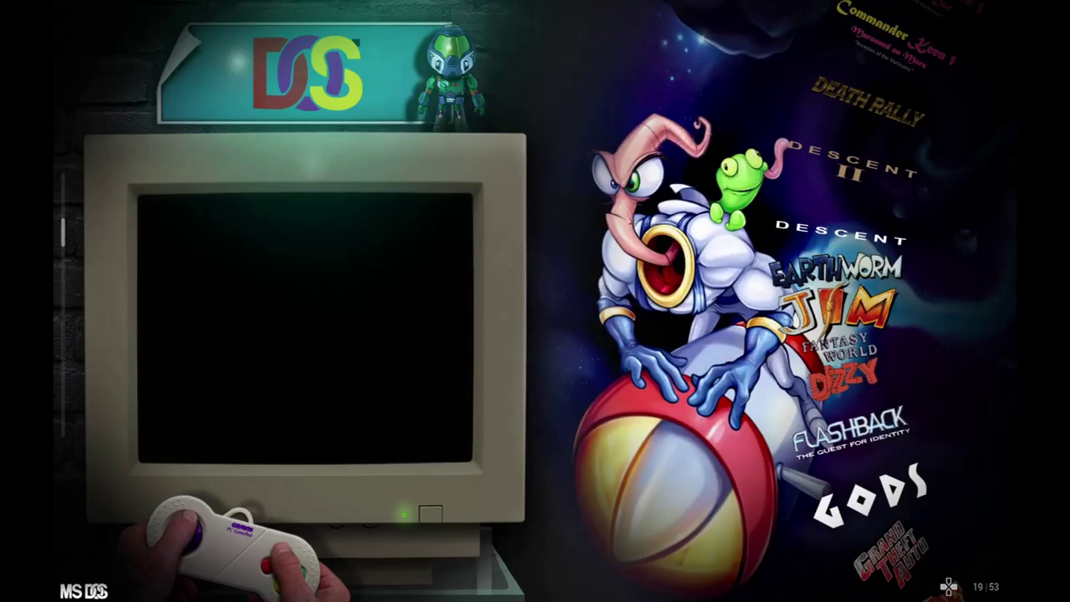
pyautogui.press('Down')
pyautogui.press('Down')
pyautogui.press('Down')
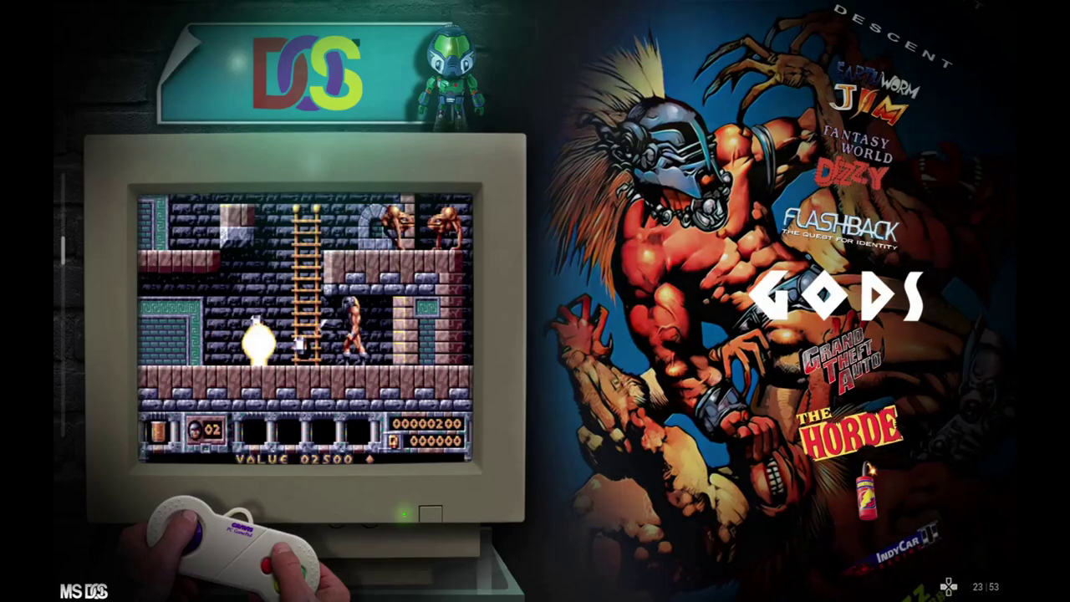
pyautogui.press('Down')
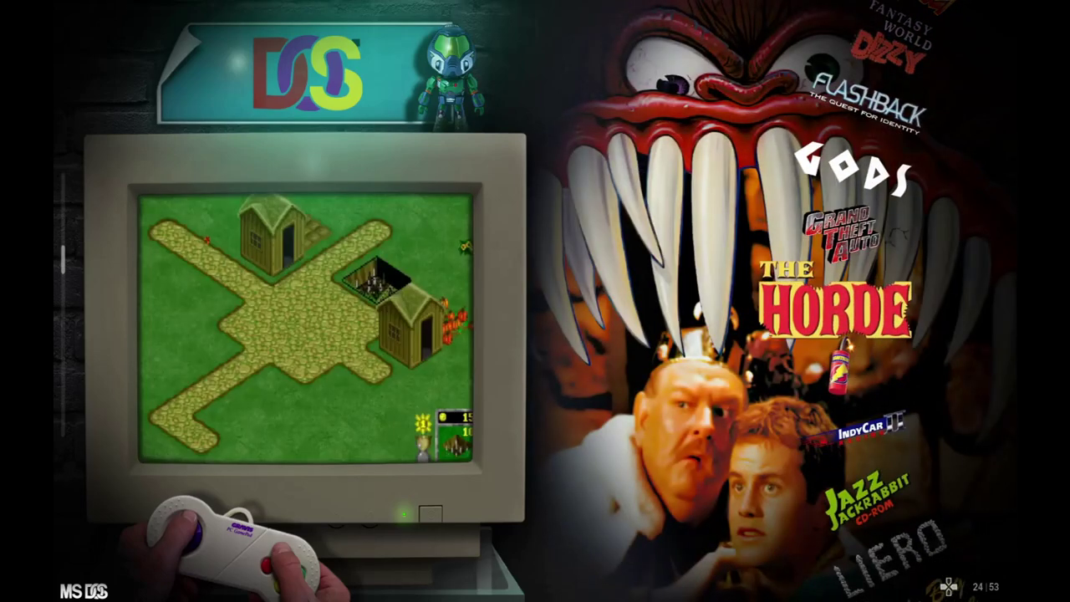
pyautogui.press('Down')
pyautogui.press('Down')
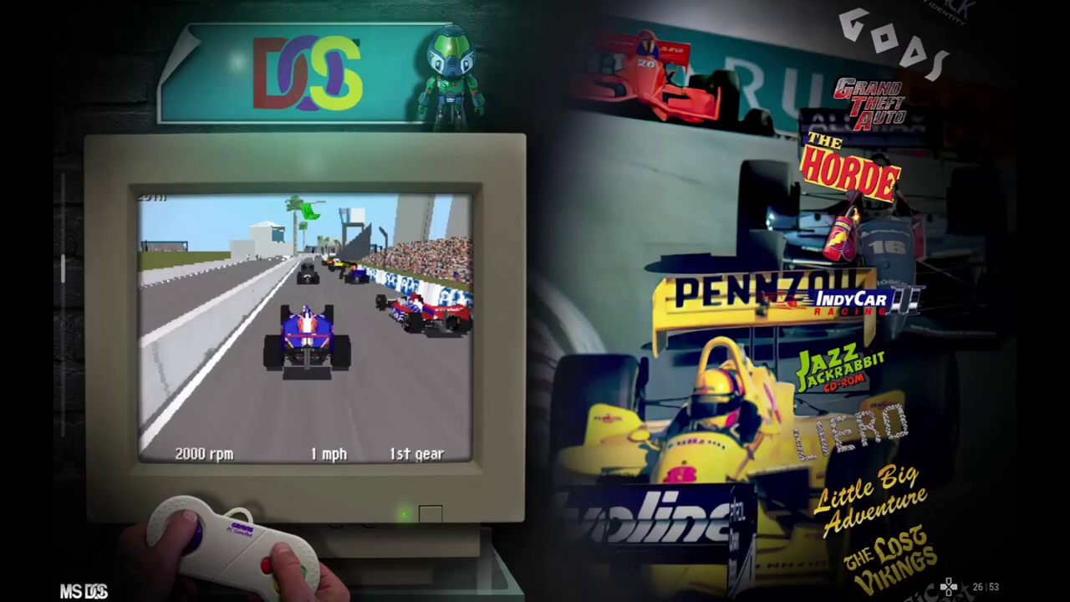
pyautogui.press('Down')
pyautogui.press('Down')
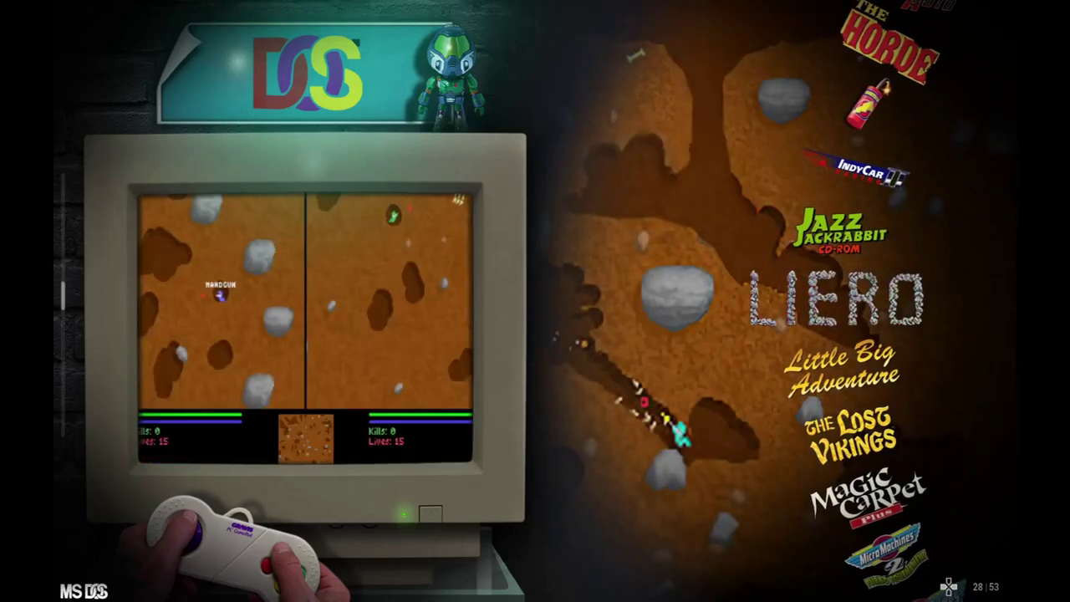
pyautogui.press('Down')
pyautogui.press('Down')
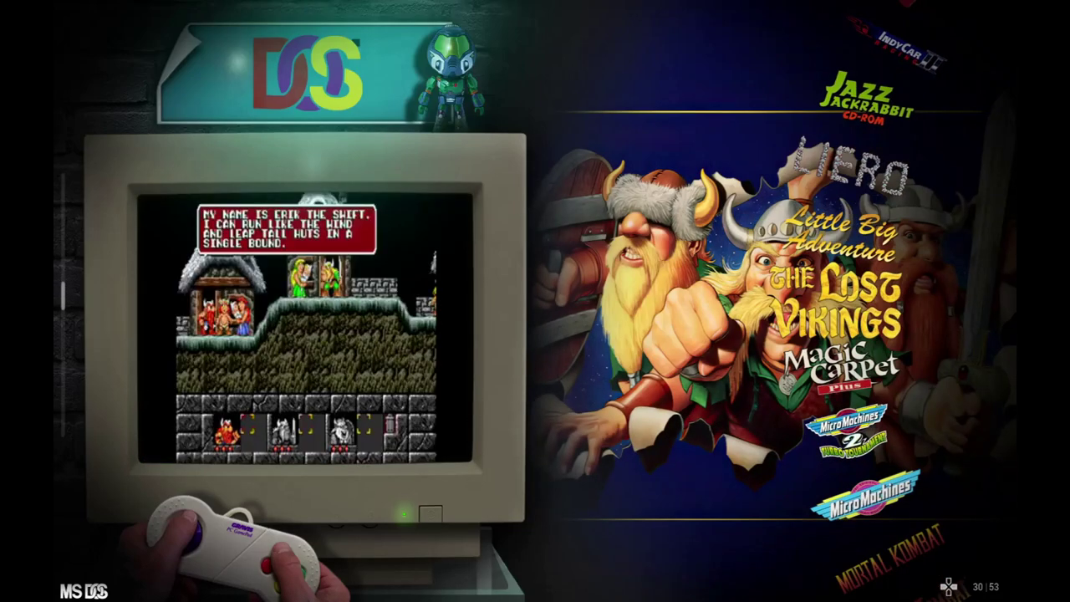
pyautogui.press('Down')
pyautogui.press('Down')
pyautogui.press('Down')
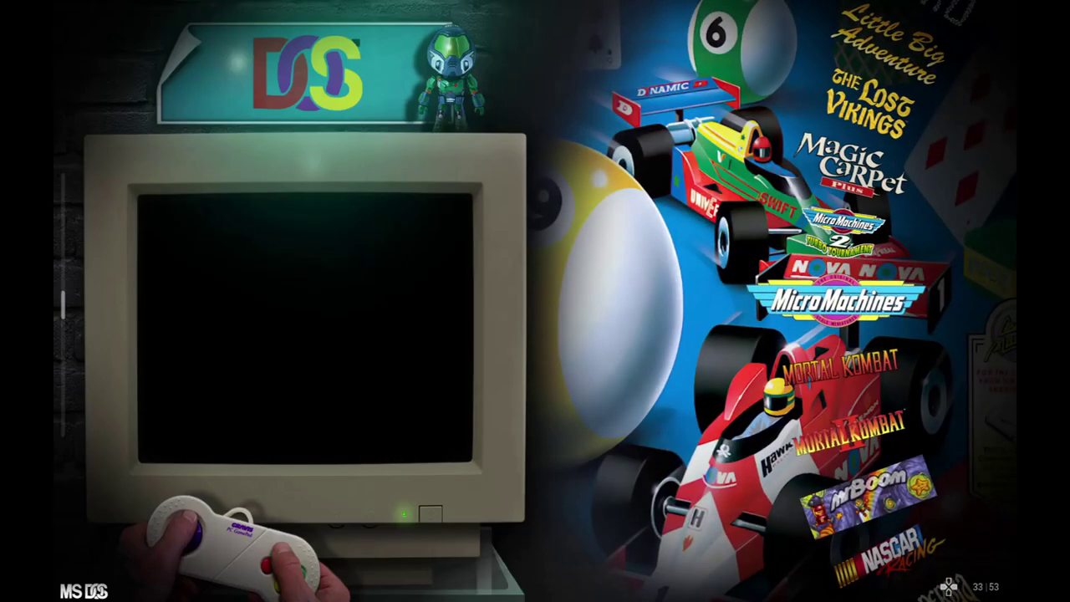
pyautogui.press('Down')
pyautogui.press('Down')
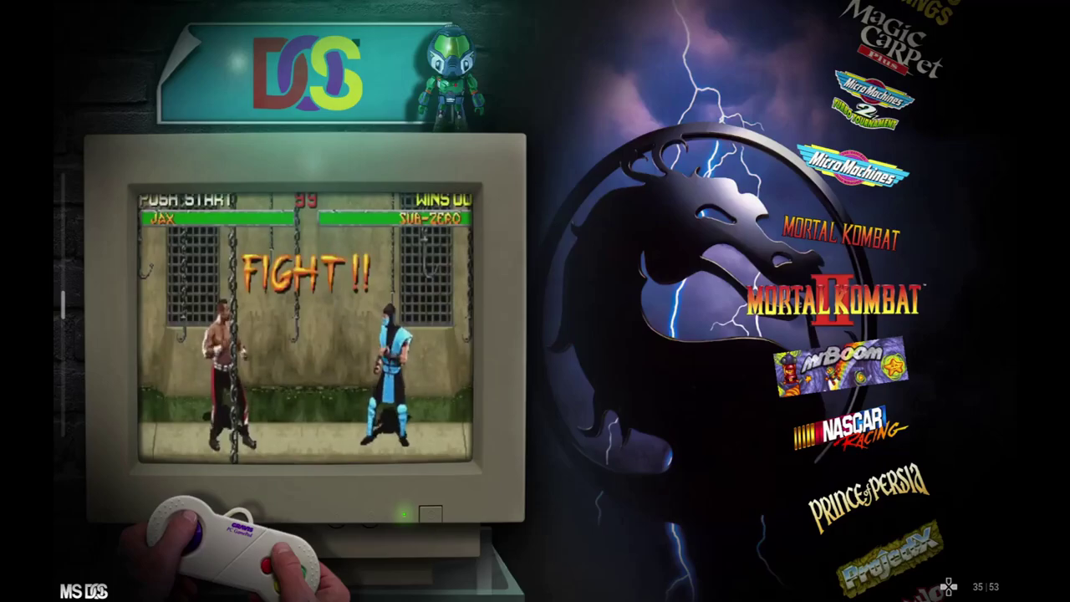
# - Continue past NASCAR Racing, Raiden, Stunt Car Racer and Tetrix to Wacky Wheels, entry 53 of 53
pyautogui.press('Down')
pyautogui.press('Down')
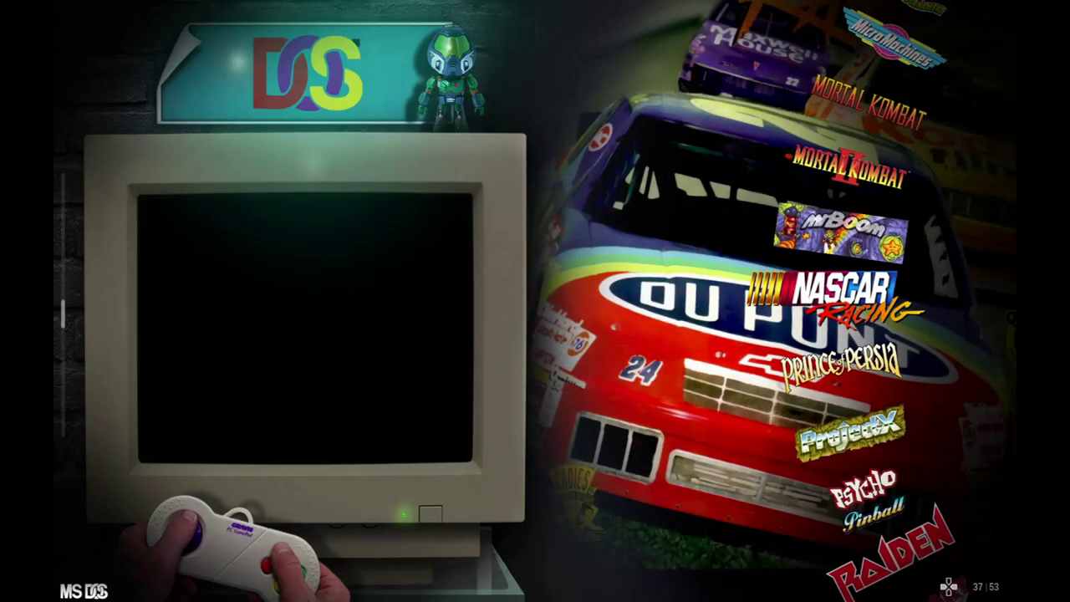
pyautogui.press('Down')
pyautogui.press('Down')
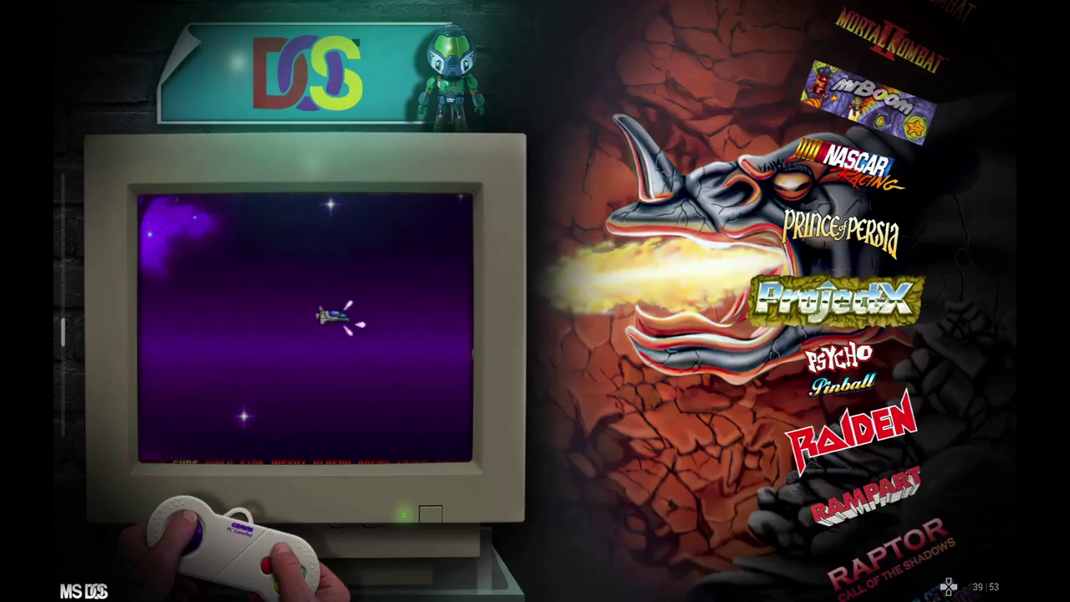
pyautogui.press('Down')
pyautogui.press('Down')
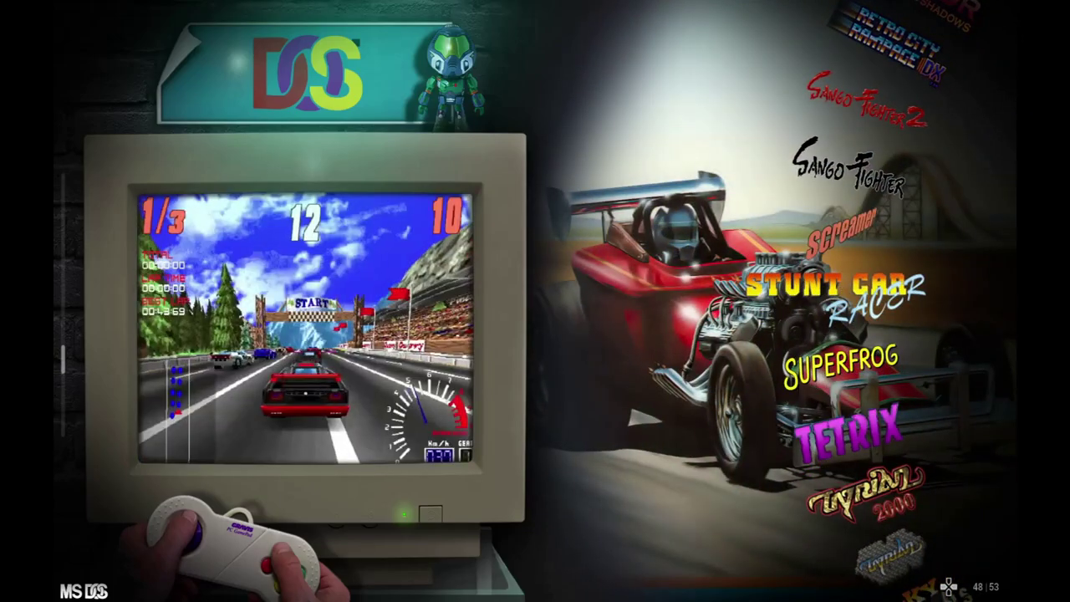
pyautogui.press('Down')
pyautogui.press('Down')
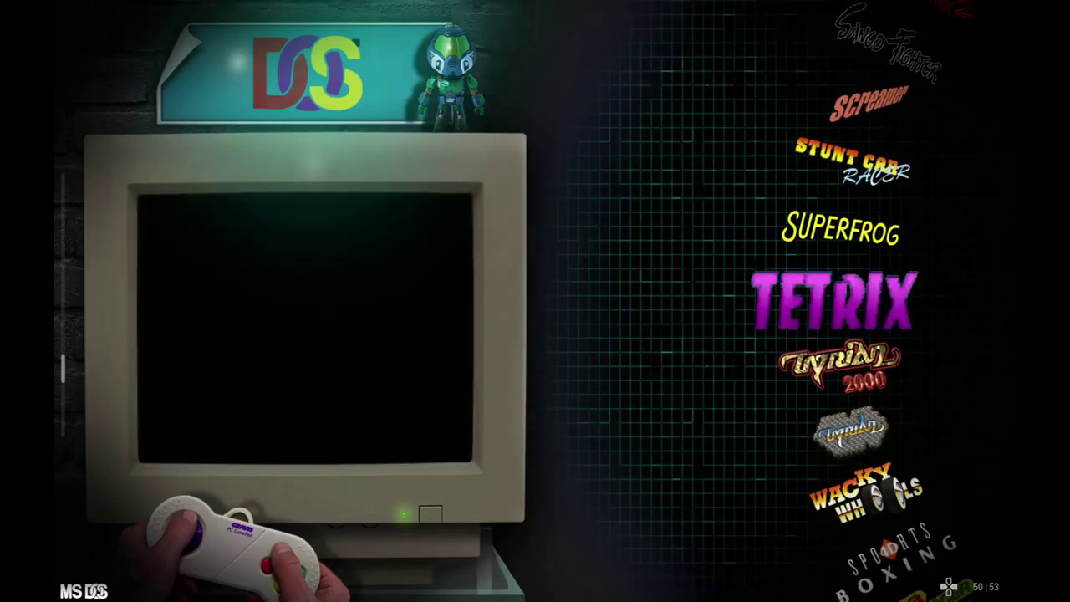
pyautogui.press('Down')
pyautogui.press('Down')
pyautogui.press('Down')
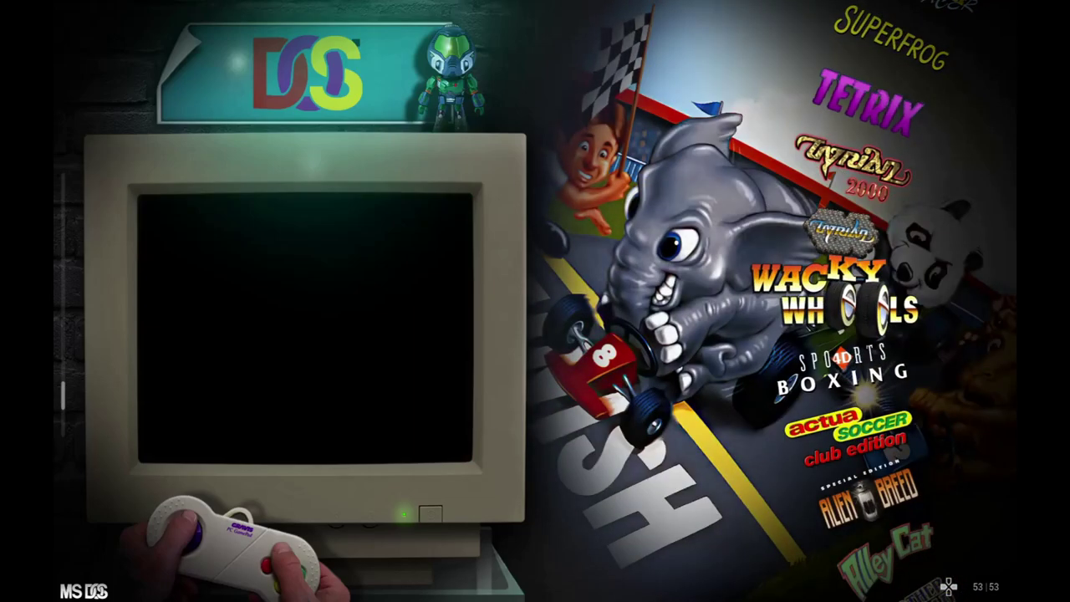
pyautogui.press('Down')
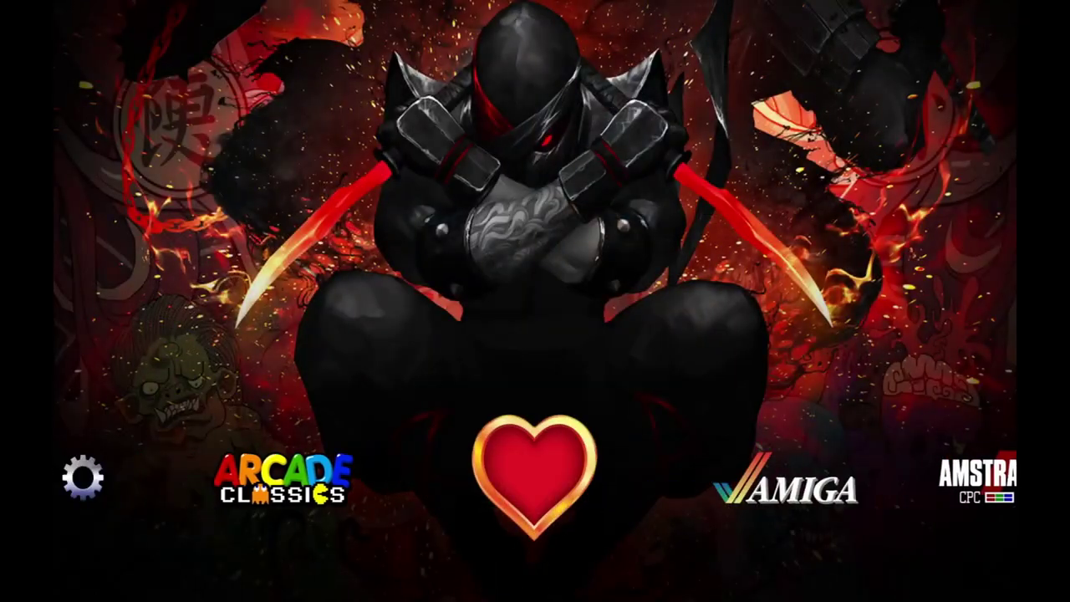
# - Apply Theme Toggle from Settings and reopen MS-DOS Joystick Games at 4D Sports Boxing
pyautogui.press('Return')
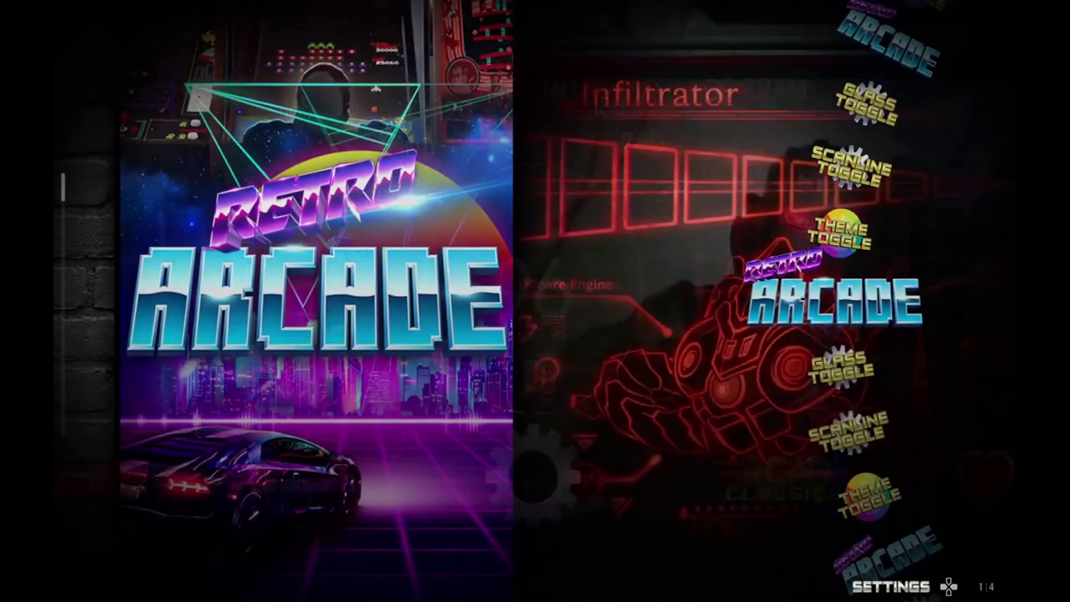
pyautogui.press('Up')
pyautogui.press('Return')
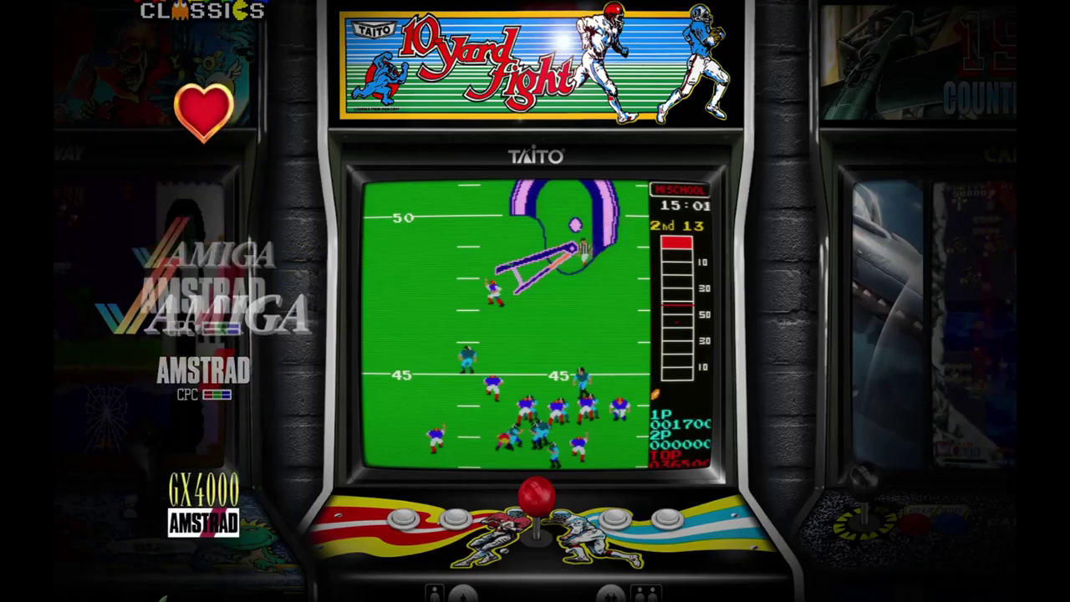
pyautogui.press('Down')
pyautogui.press('Down')
pyautogui.press('Down')
pyautogui.press('Down')
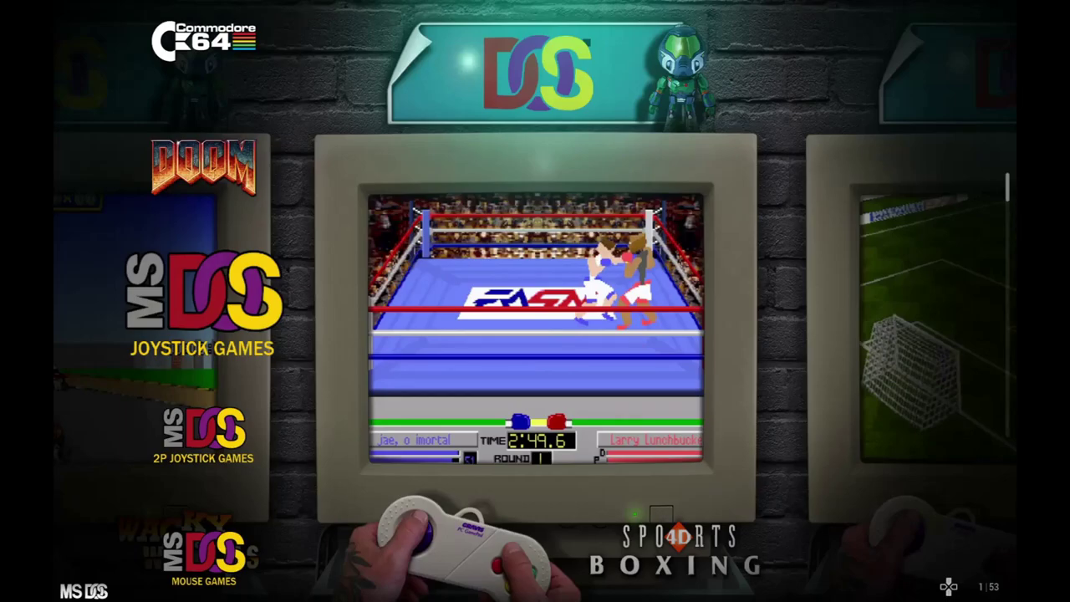
# - Step through Alien Breed, Another World, Brain Dead 13 and Carmageddon to Commander Keen 2 (13 of 53)
pyautogui.press('Right')
pyautogui.press('Right')
pyautogui.press('Right')
pyautogui.press('Right')
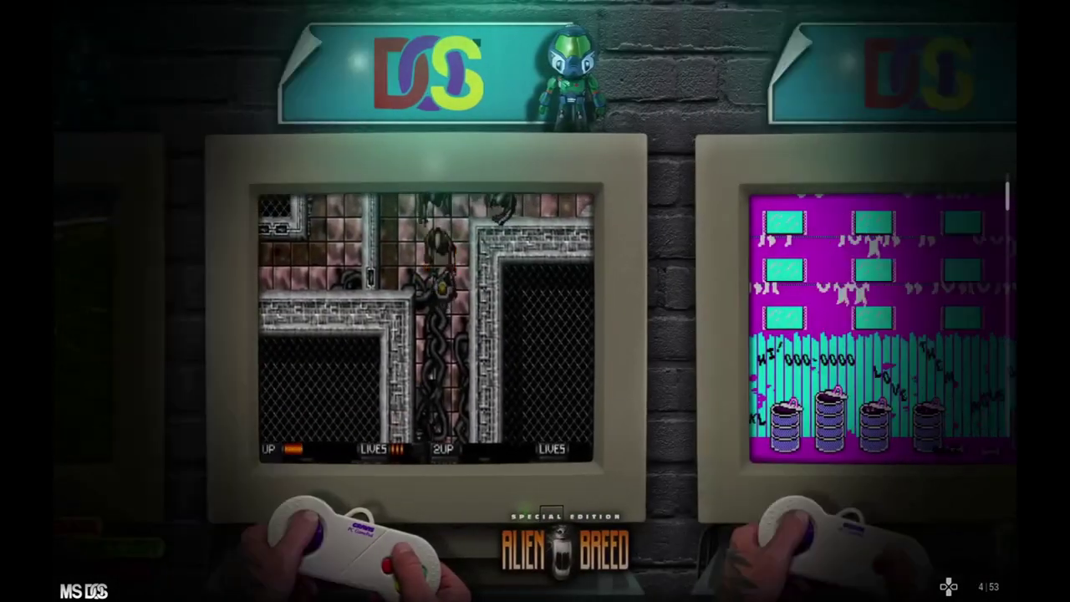
pyautogui.press('Right')
pyautogui.press('Right')
pyautogui.press('Right')
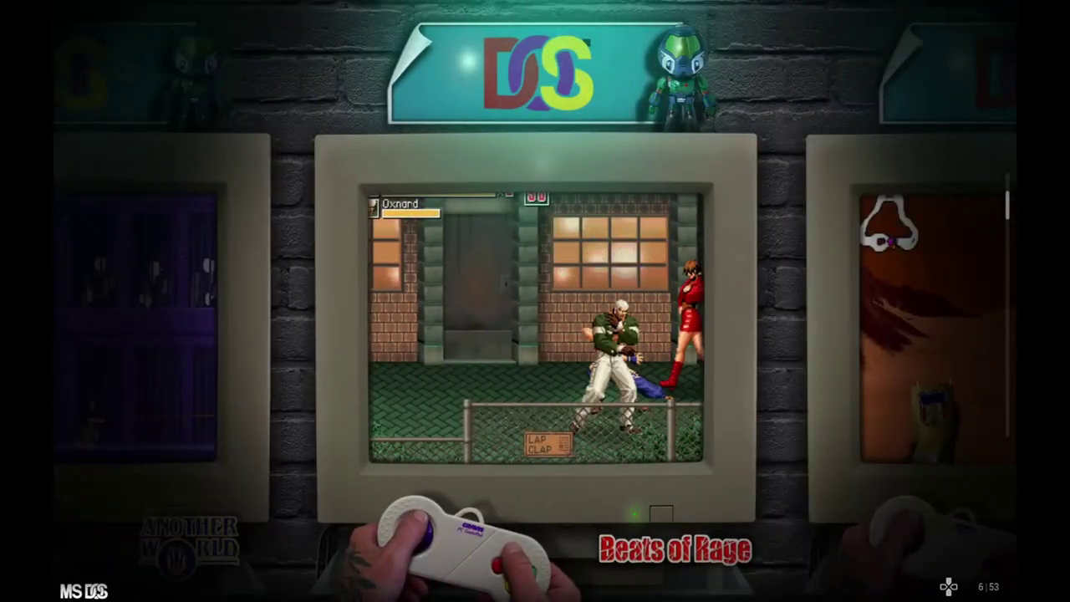
pyautogui.press('Right')
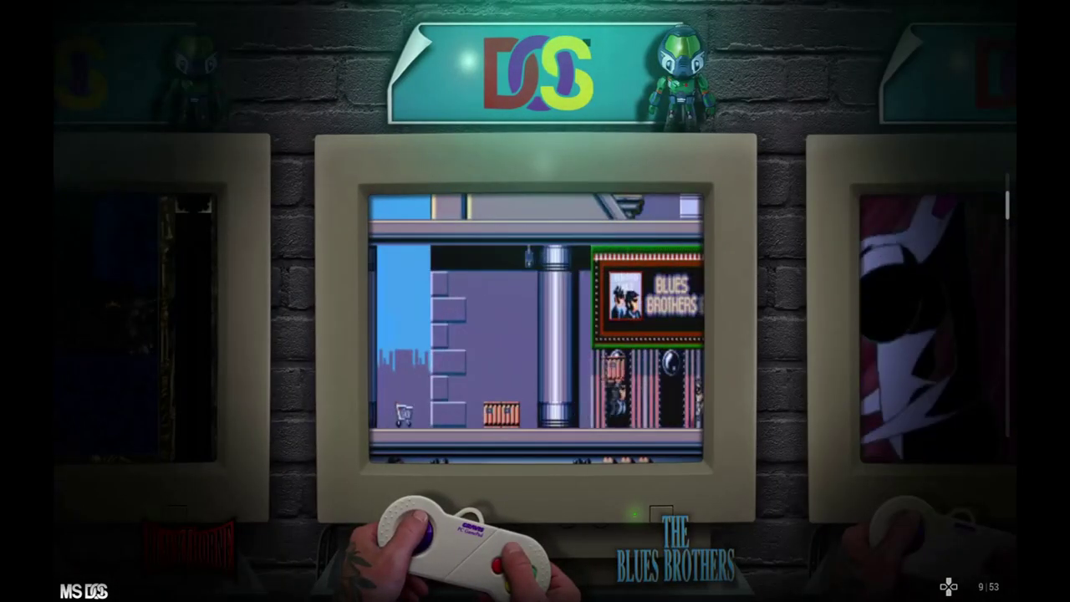
pyautogui.press('Right')
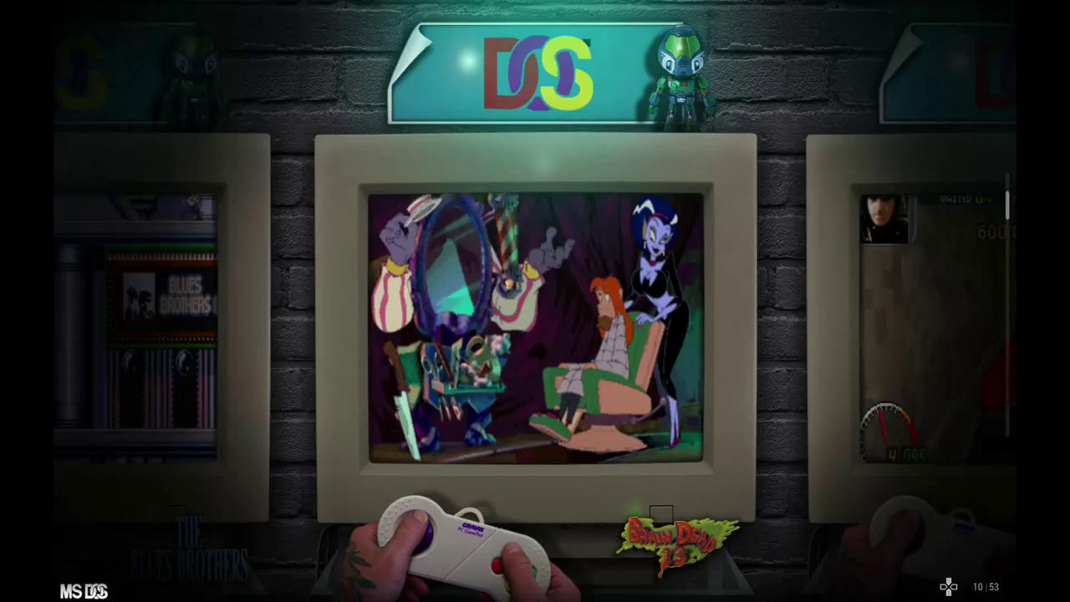
pyautogui.press('Right')
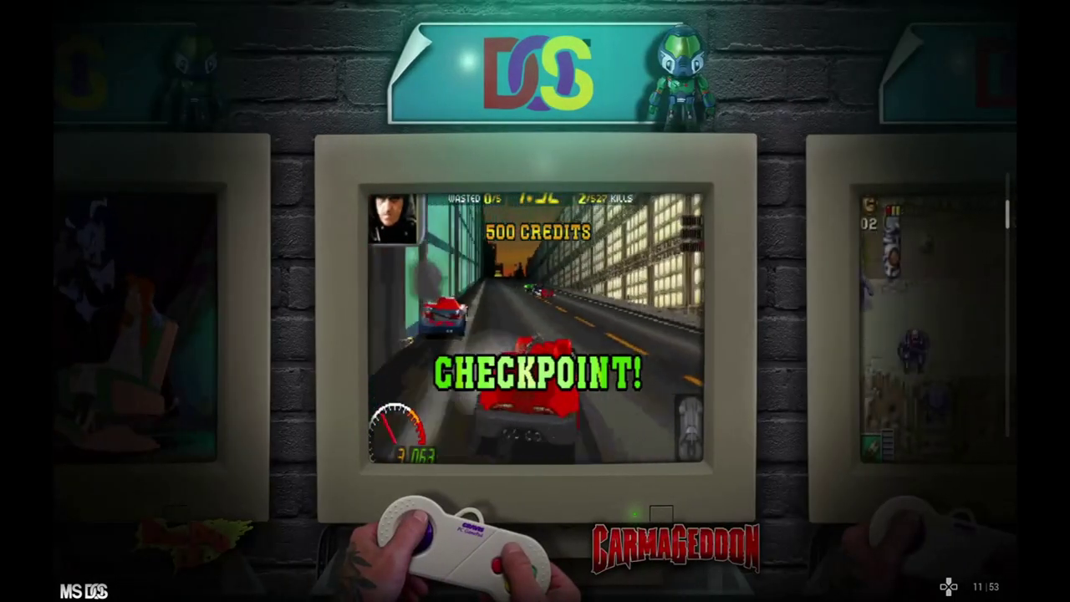
pyautogui.press('Right')
pyautogui.press('Right')
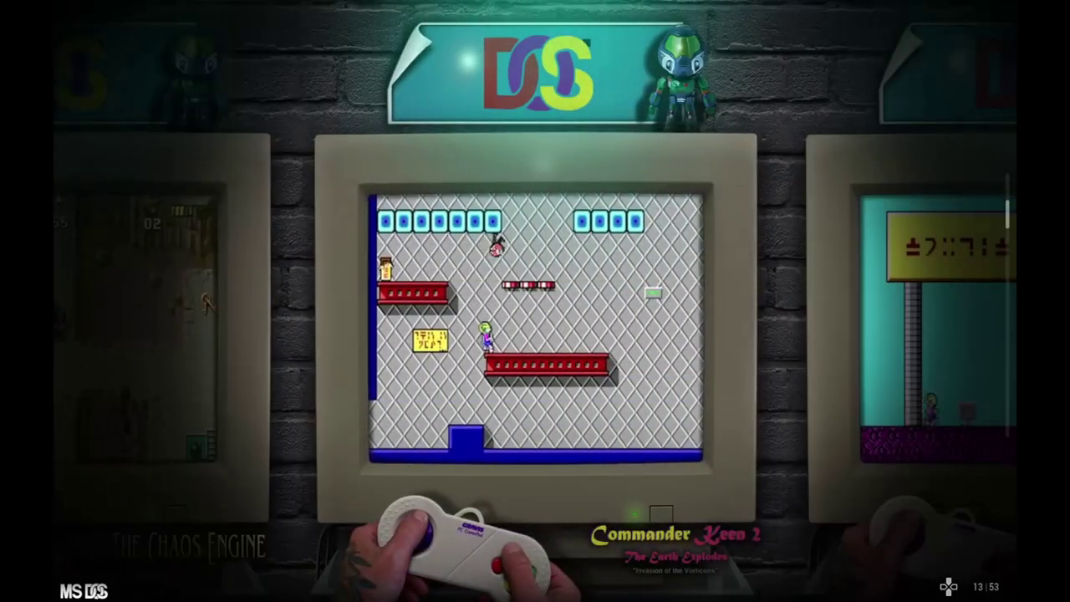
pyautogui.press('Right')
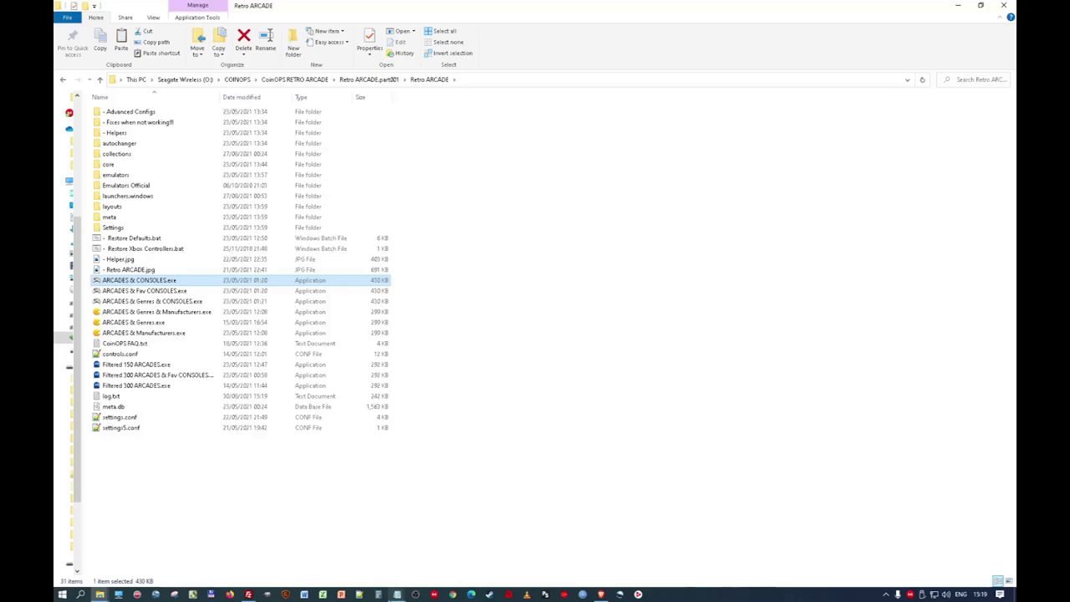
# - Replace 'eXoDOS Mouse' with 'Joystick 1P' in step 1 of the untitled Notepad notes
pyautogui.moveTo(398, 595)
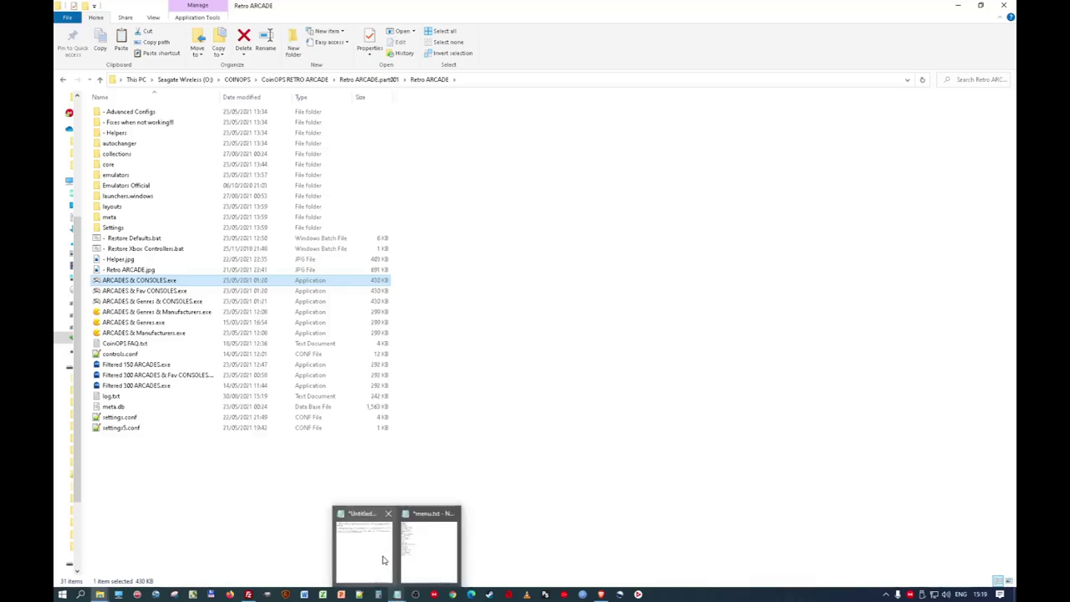
pyautogui.click(379, 562)
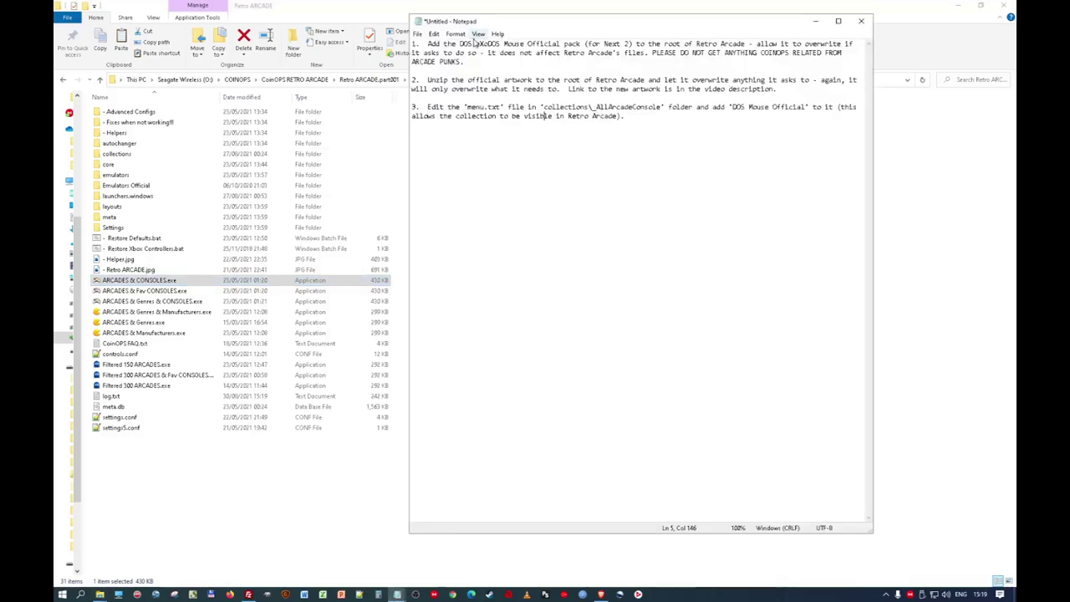
pyautogui.moveTo(476, 44); pyautogui.dragTo(526, 44)
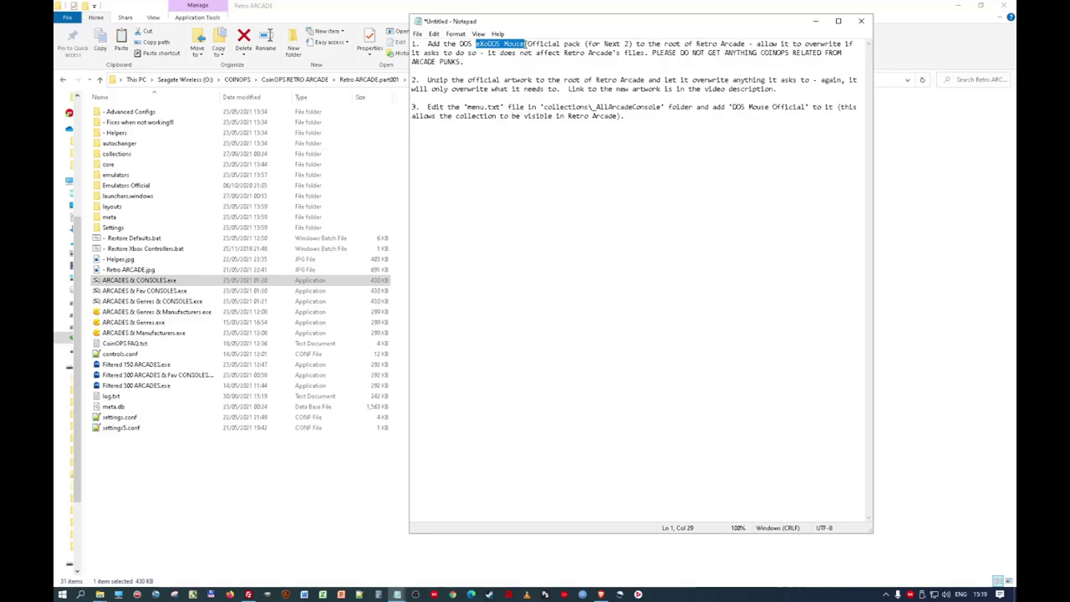
pyautogui.write('Joystick 1P')
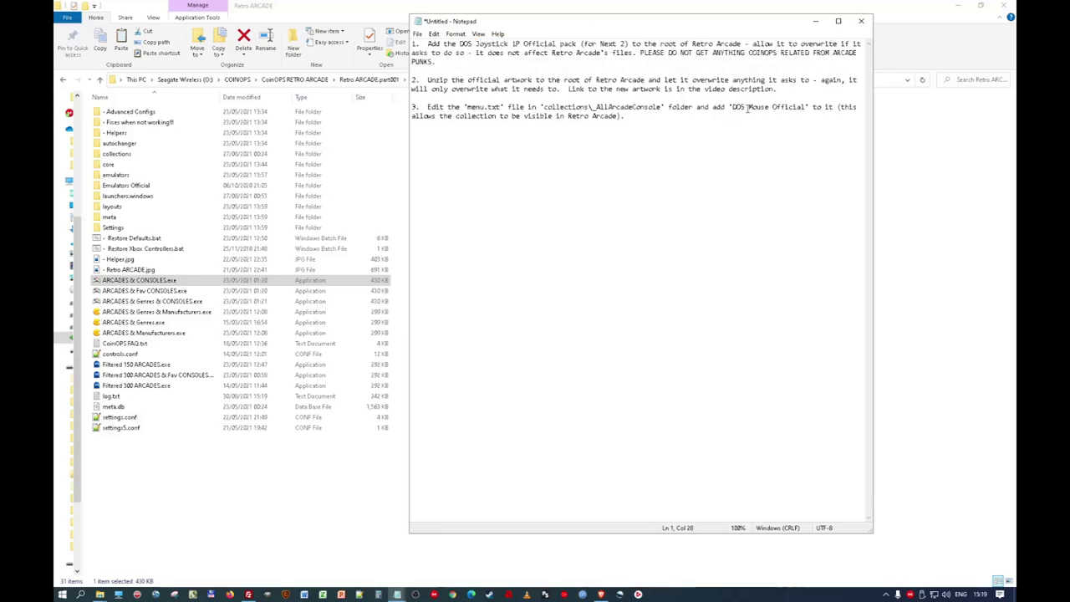
# - Replace 'Mouse Official' in step 3 with 'Joystick 1POfficial', then open the collections folder
pyautogui.moveTo(749, 108); pyautogui.dragTo(800, 108)
pyautogui.write('Joystick ')
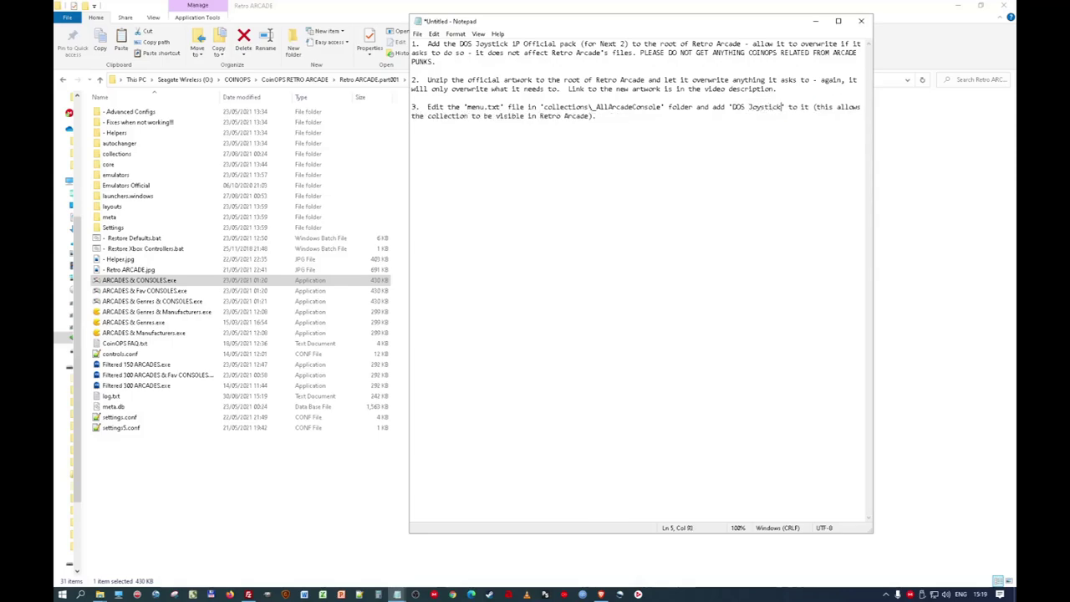
pyautogui.write('1P')
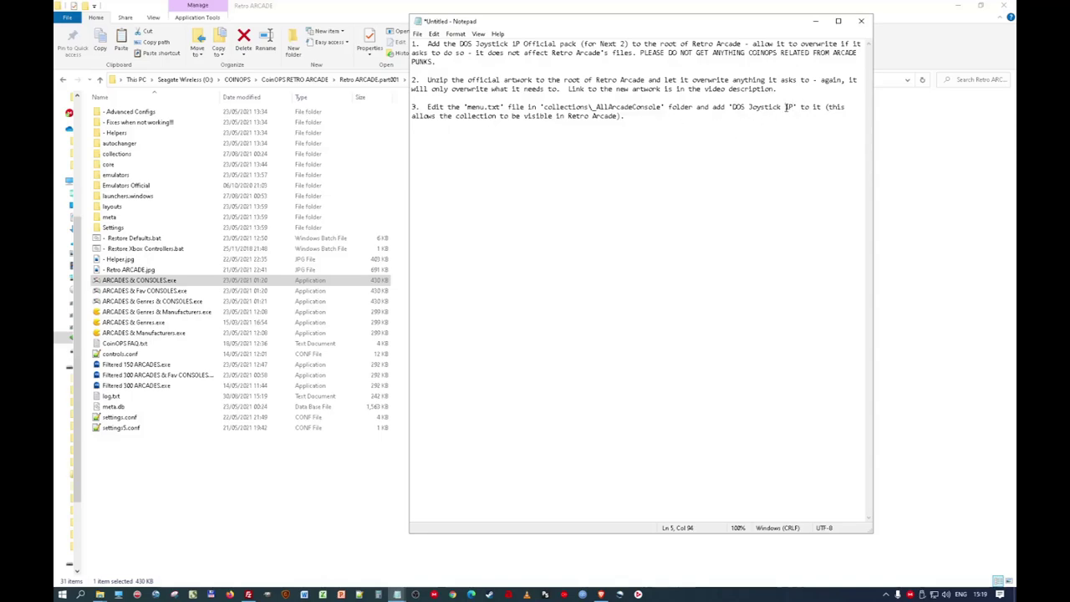
pyautogui.write('Official')
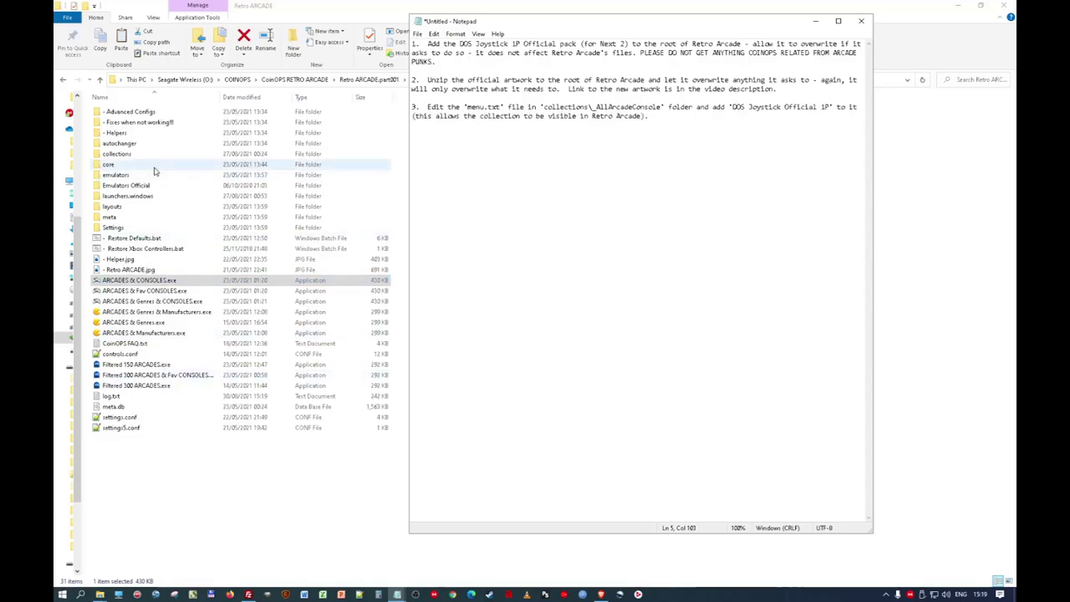
pyautogui.doubleClick(123, 155)
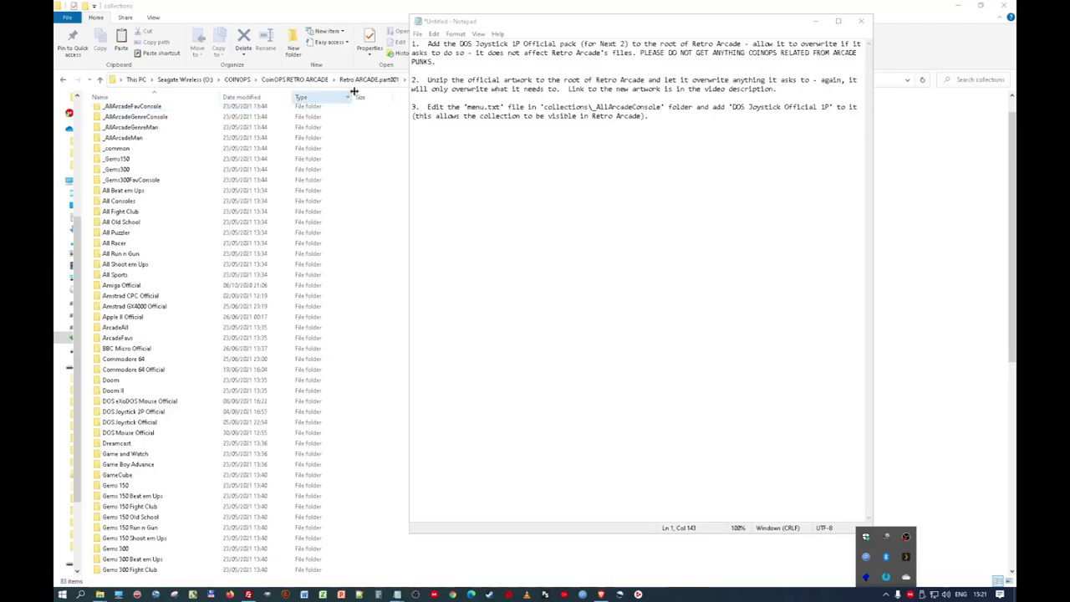
# - Move the Notepad window aside and return to the Retro ARCADE folder
pyautogui.moveTo(565, 20); pyautogui.dragTo(665, 39)
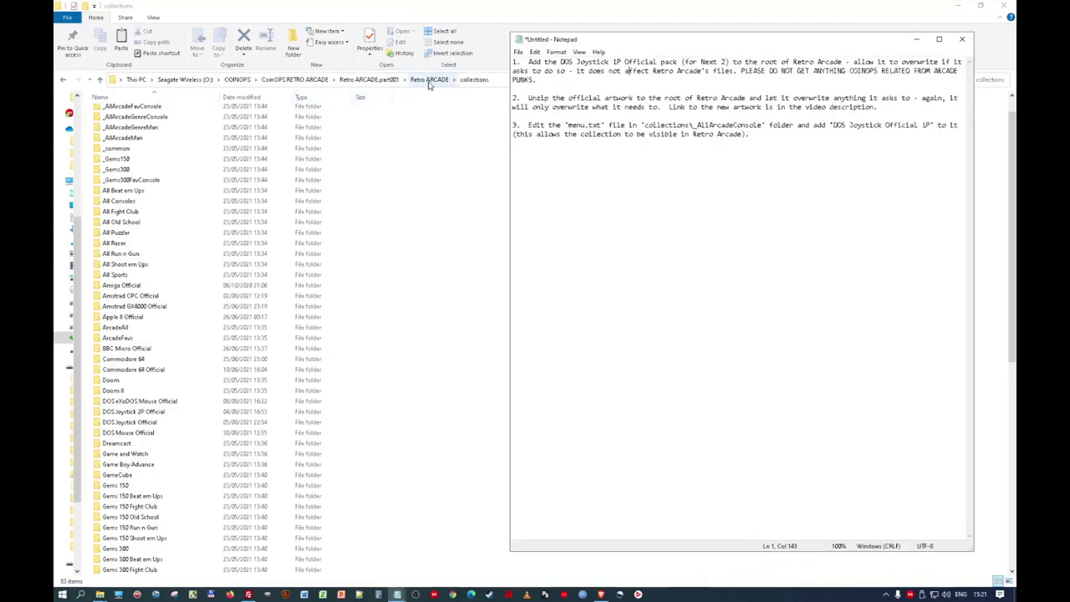
pyautogui.click(429, 82)
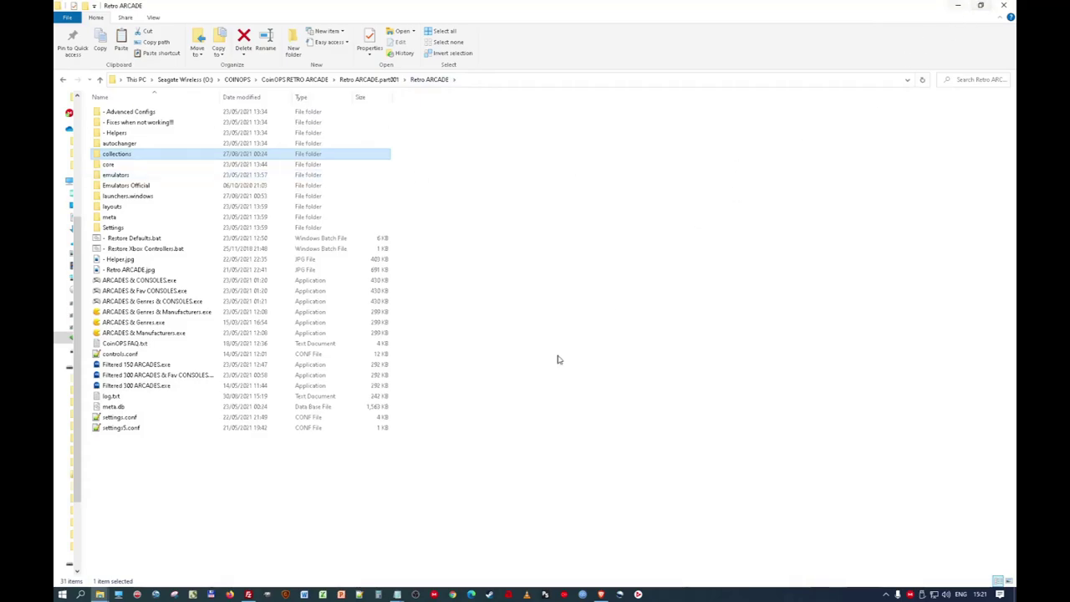
# - Bring the Notepad notes forward and check the menu.txt reference in step 3
pyautogui.moveTo(393, 594)
pyautogui.click(382, 562)
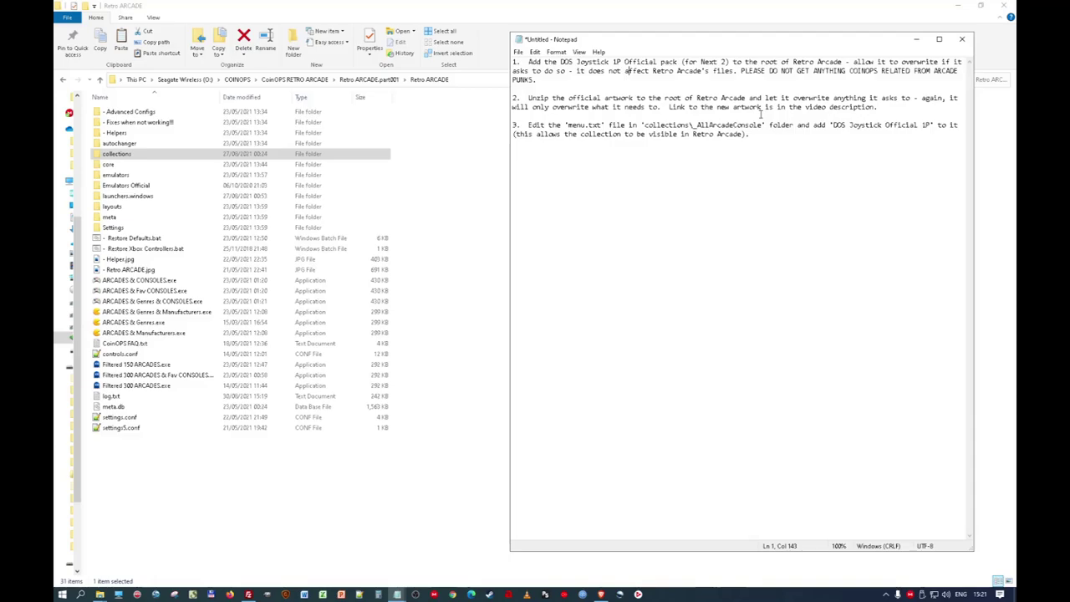
pyautogui.doubleClick(575, 125)
pyautogui.moveTo(577, 126); pyautogui.dragTo(603, 125)
pyautogui.click(832, 125)
pyautogui.click(925, 125)
# - Delete '1P' from the pack name in step 1 and from the end of step 3
pyautogui.moveTo(613, 62); pyautogui.dragTo(623, 61)
pyautogui.press('BackSpace')
pyautogui.press('Delete')
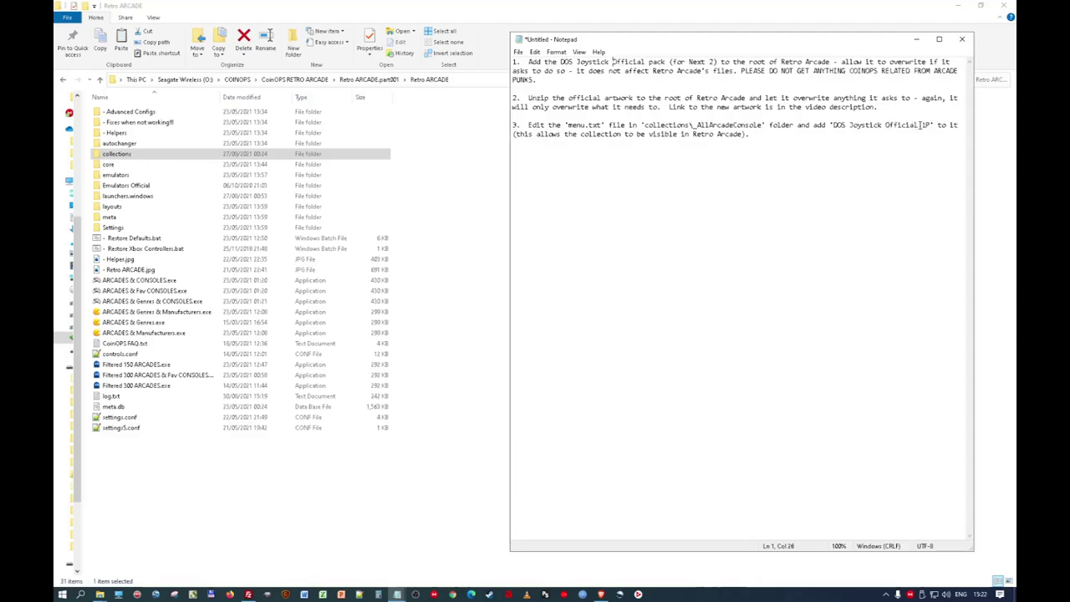
pyautogui.moveTo(920, 124); pyautogui.dragTo(929, 125)
pyautogui.press('BackSpace')
# - Reinsert '1P' before Official in step 1 and select 'DOS Joystick Official' in step 3
pyautogui.click(612, 62)
pyautogui.write('1P')
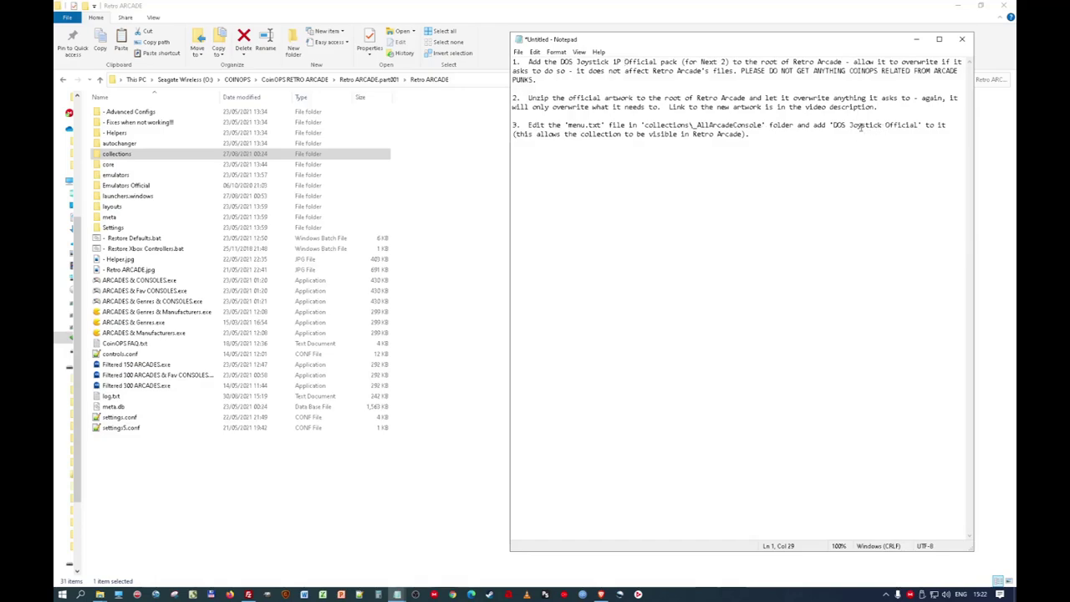
pyautogui.moveTo(833, 125); pyautogui.dragTo(918, 125)
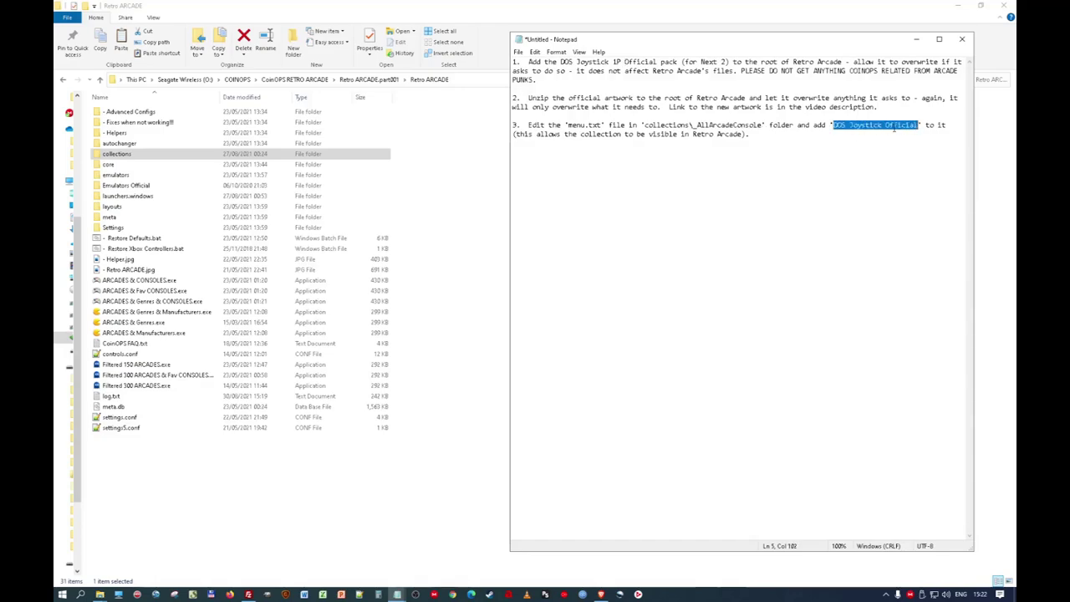
# - Open menu.txt from collections > _AllArcadeConsole
pyautogui.doubleClick(117, 154)
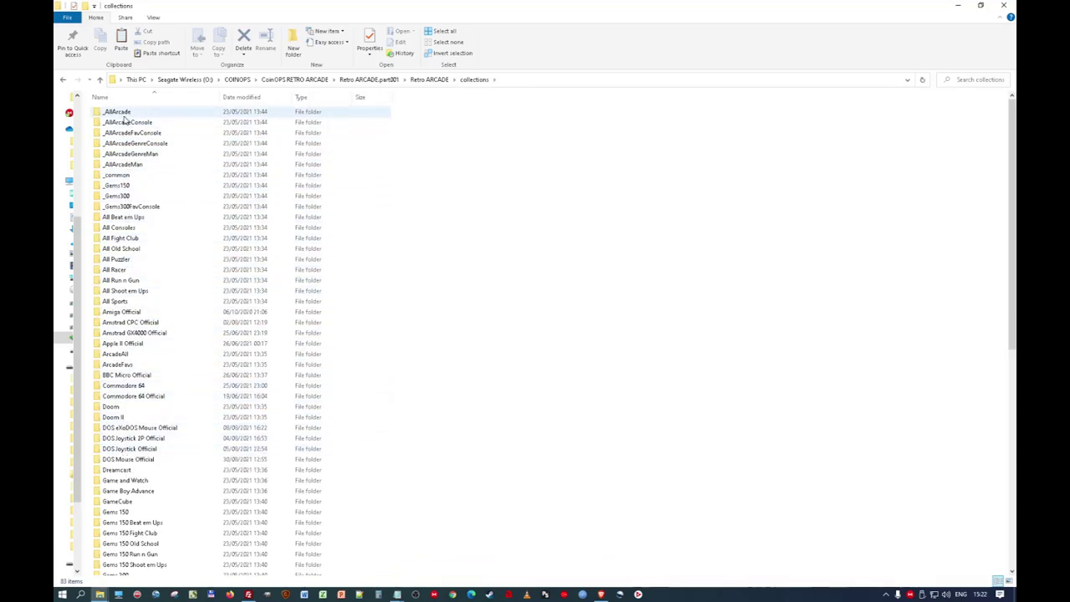
pyautogui.click(127, 122)
pyautogui.doubleClick(127, 122)
pyautogui.doubleClick(117, 164)
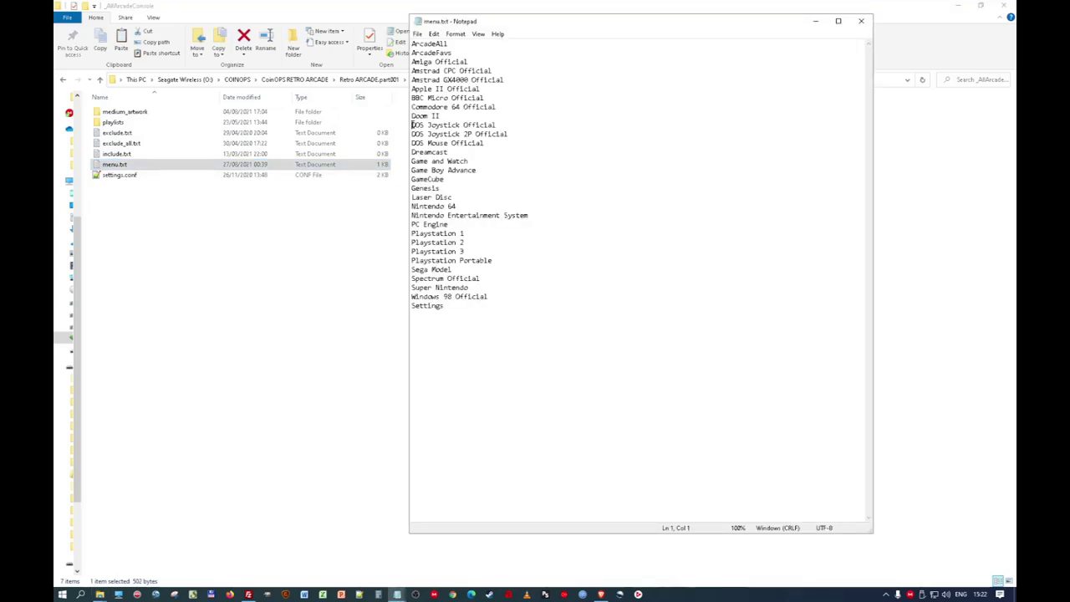
# - Copy and review the DOS Joystick Official and DOS Joystick 2P Official lines in menu.txt
pyautogui.moveTo(412, 125); pyautogui.dragTo(499, 125)
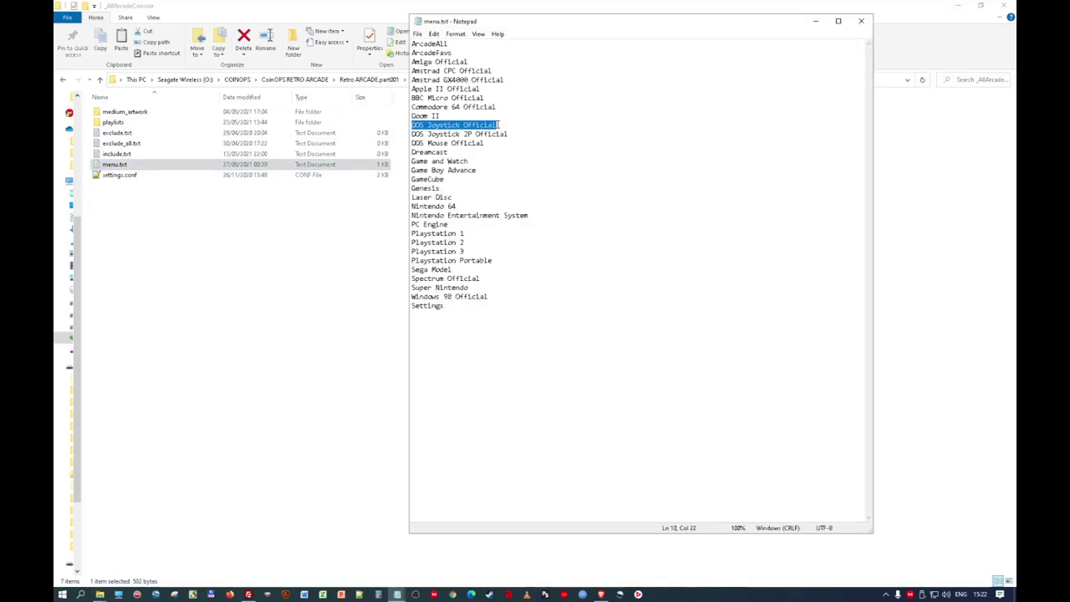
pyautogui.hotkey('ctrl', 'c')
pyautogui.moveTo(412, 133); pyautogui.dragTo(512, 134)
pyautogui.click(459, 130)
pyautogui.click(413, 133)
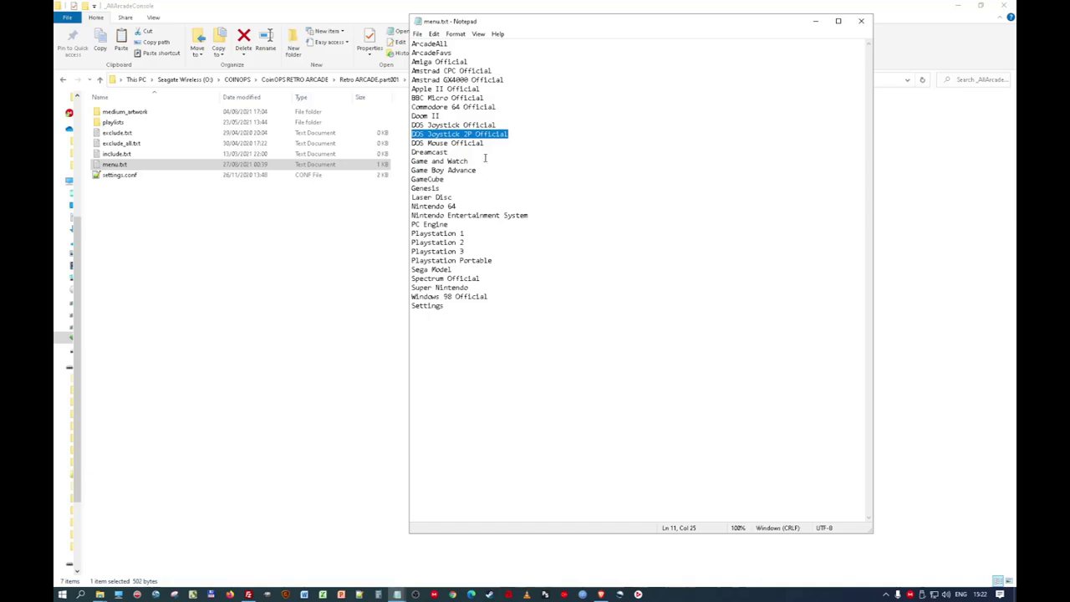
pyautogui.click(509, 135)
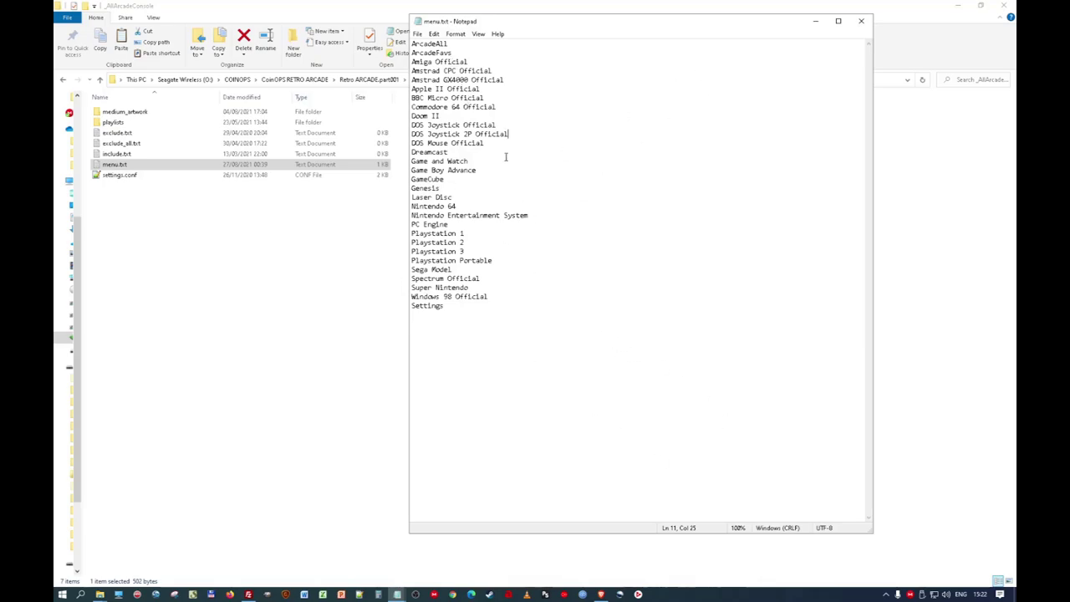
pyautogui.moveTo(510, 134); pyautogui.dragTo(412, 136)
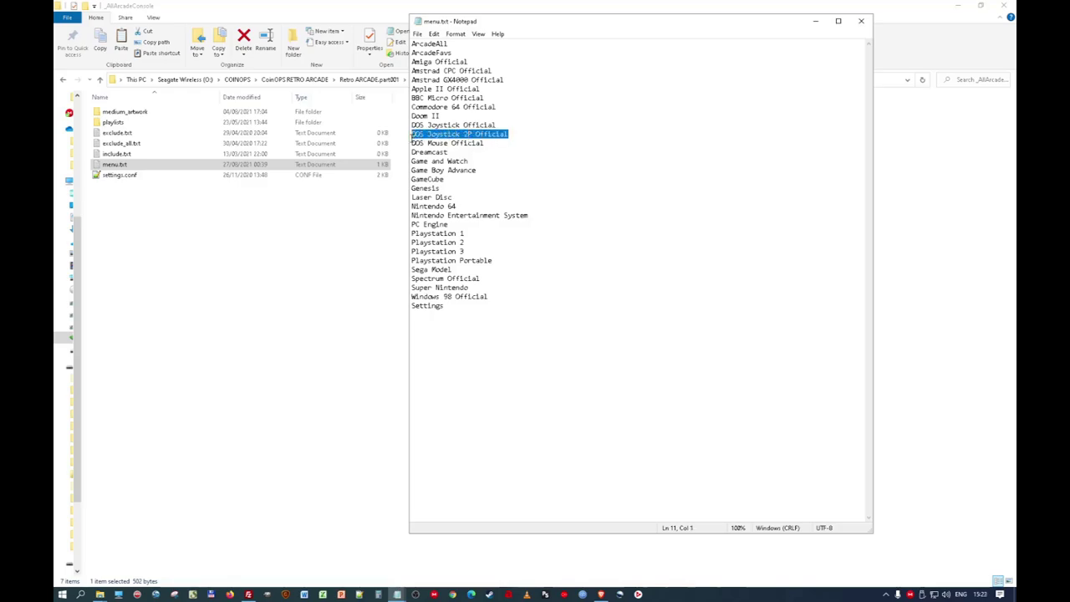
pyautogui.click(526, 143)
pyautogui.moveTo(500, 126)
pyautogui.mouseDown()
pyautogui.moveTo(411, 125)
pyautogui.moveTo(510, 134)
pyautogui.mouseUp()
pyautogui.click(491, 143)
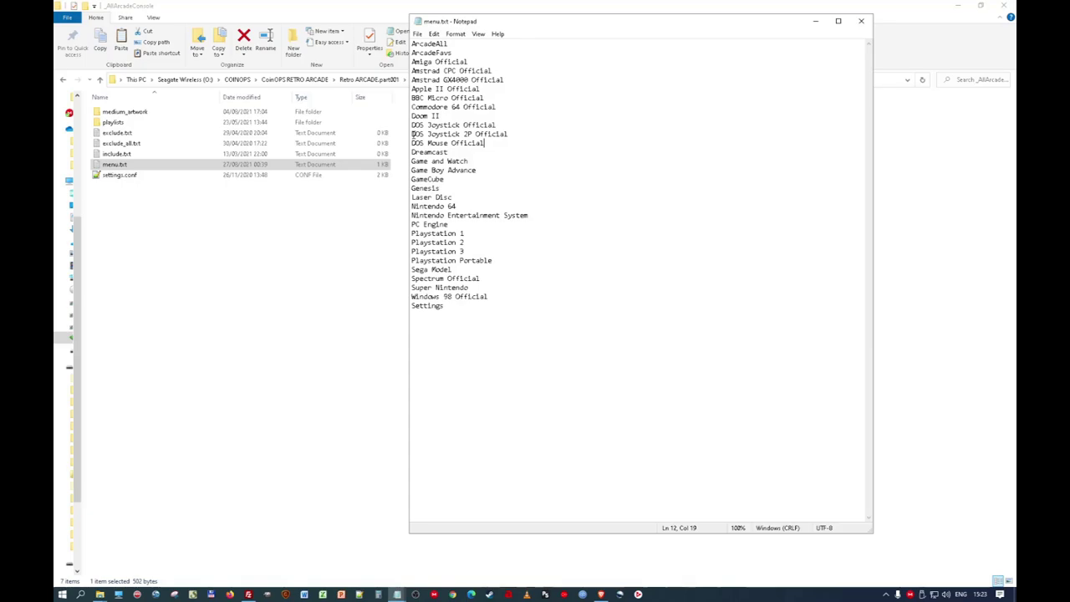
pyautogui.moveTo(412, 134); pyautogui.dragTo(518, 135)
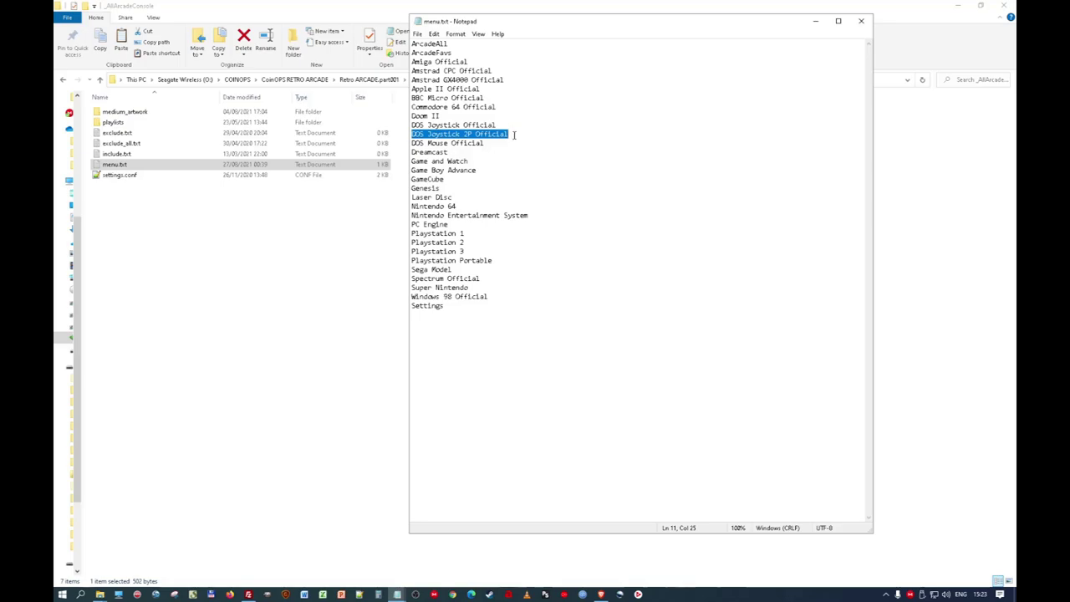
pyautogui.click(512, 143)
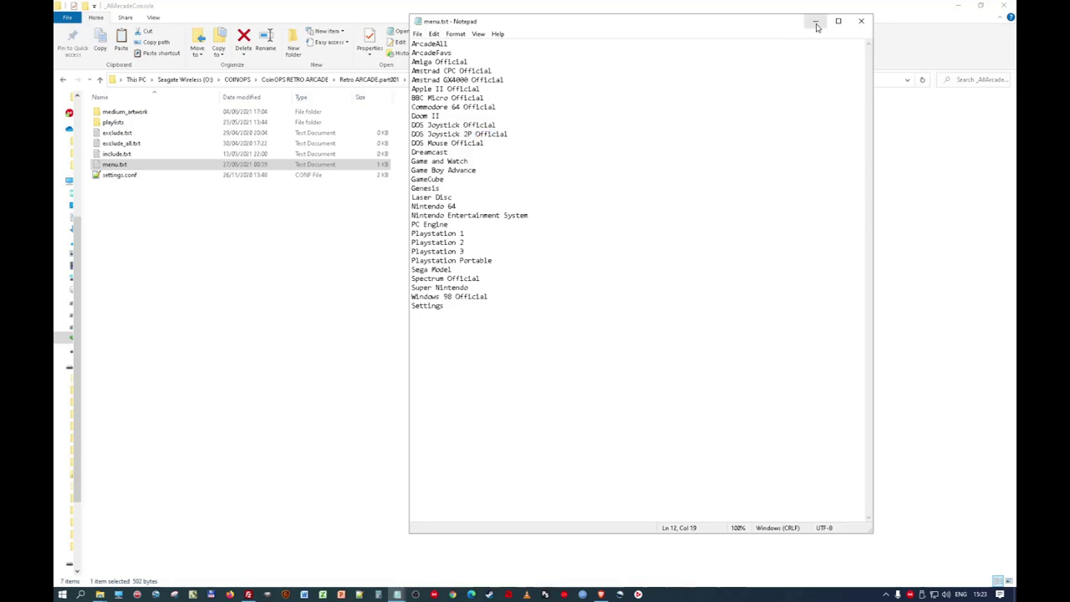
# - Save menu.txt via File > Save and close Notepad
pyautogui.click(418, 33)
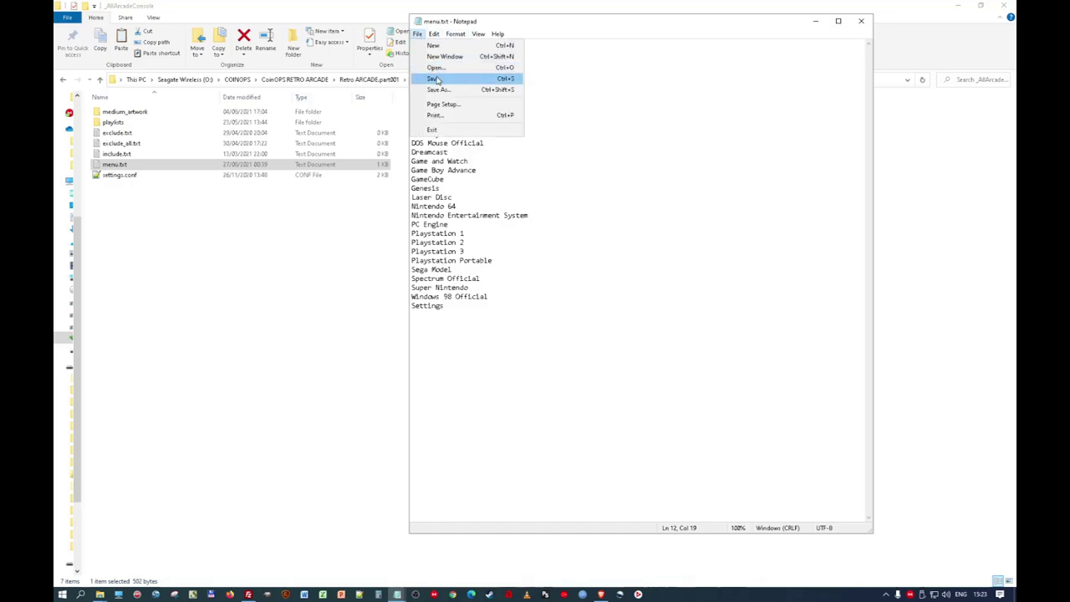
pyautogui.click(435, 79)
pyautogui.click(861, 20)
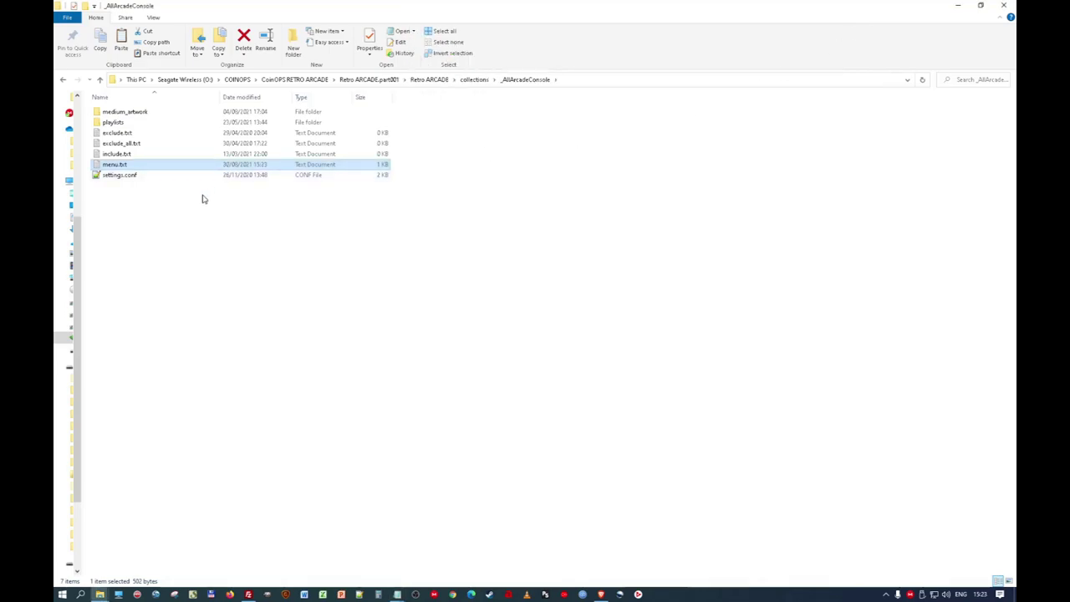